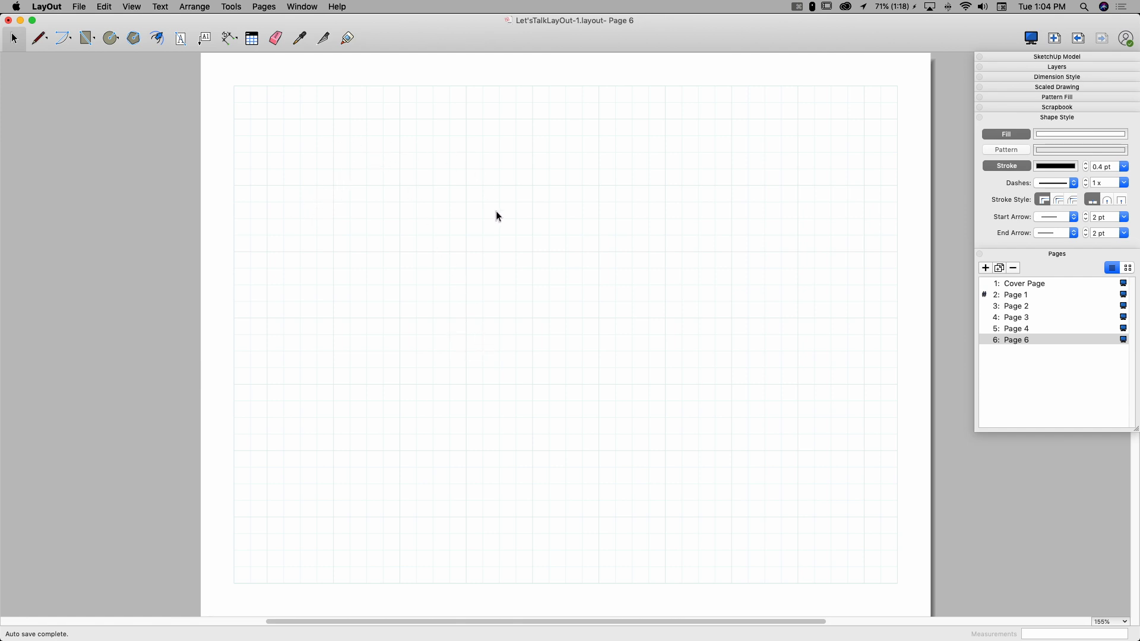
- Insert the chair photo IMG_1872.jpg from the LayOut folder onto Page 6
click(80, 8)
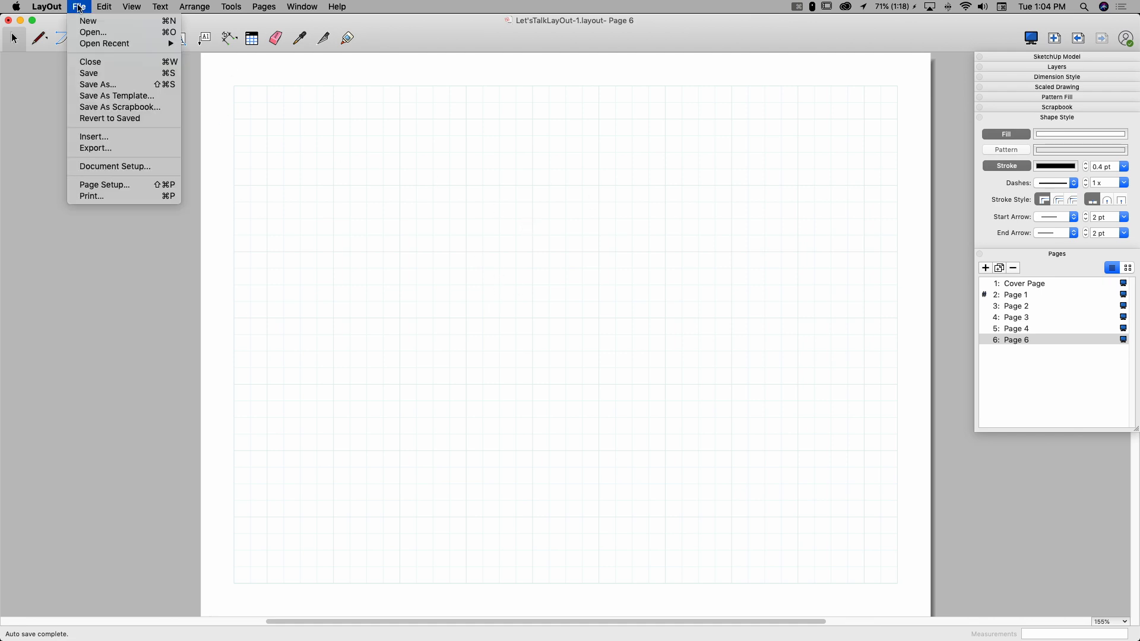
click(91, 139)
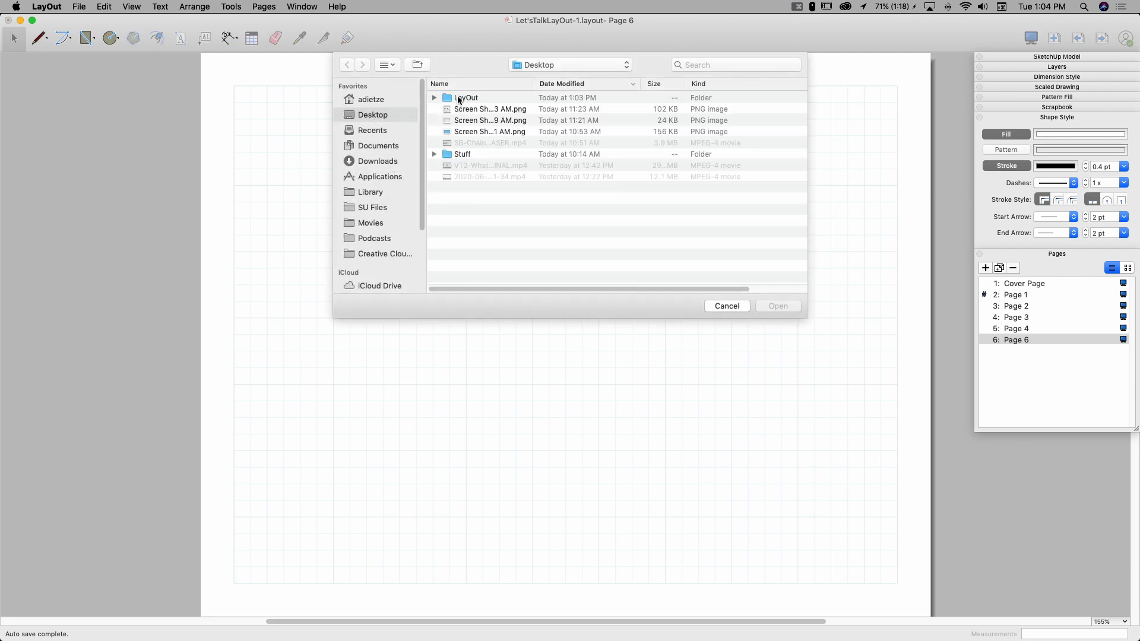
double_click(459, 99)
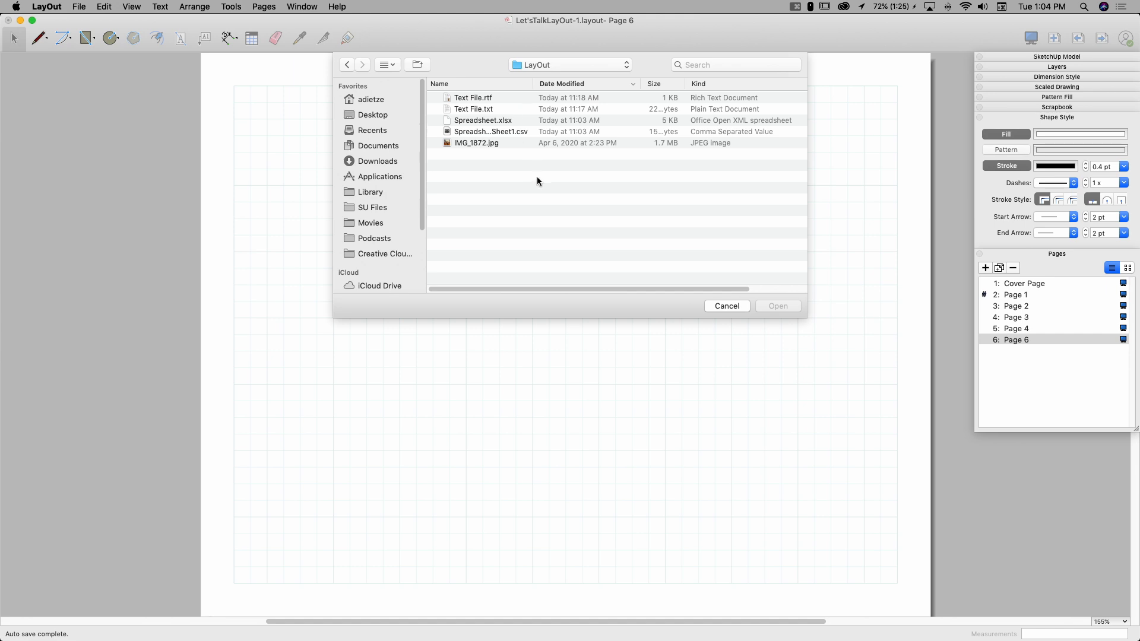
click(475, 147)
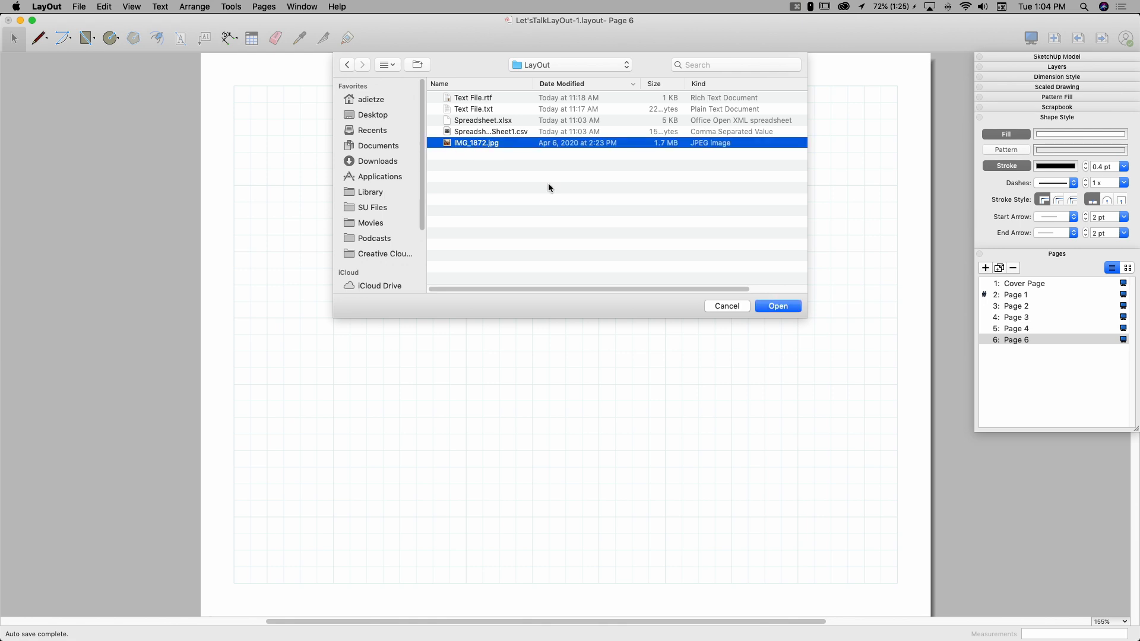
click(781, 309)
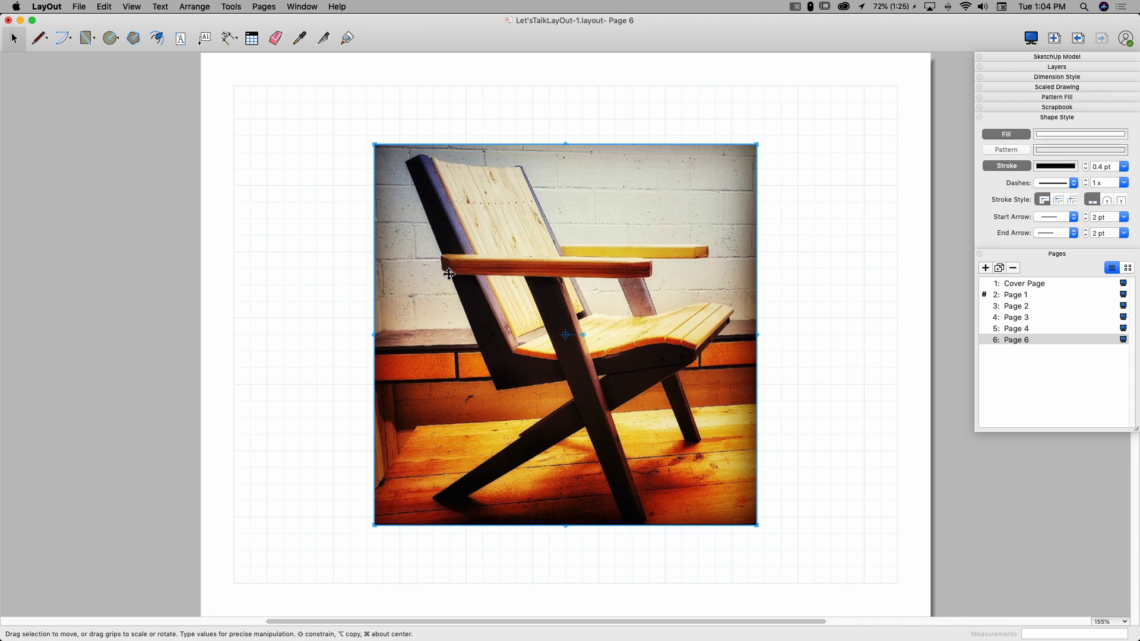
- Give the selected chair photo a black stroke outline 2 pt wide
click(766, 341)
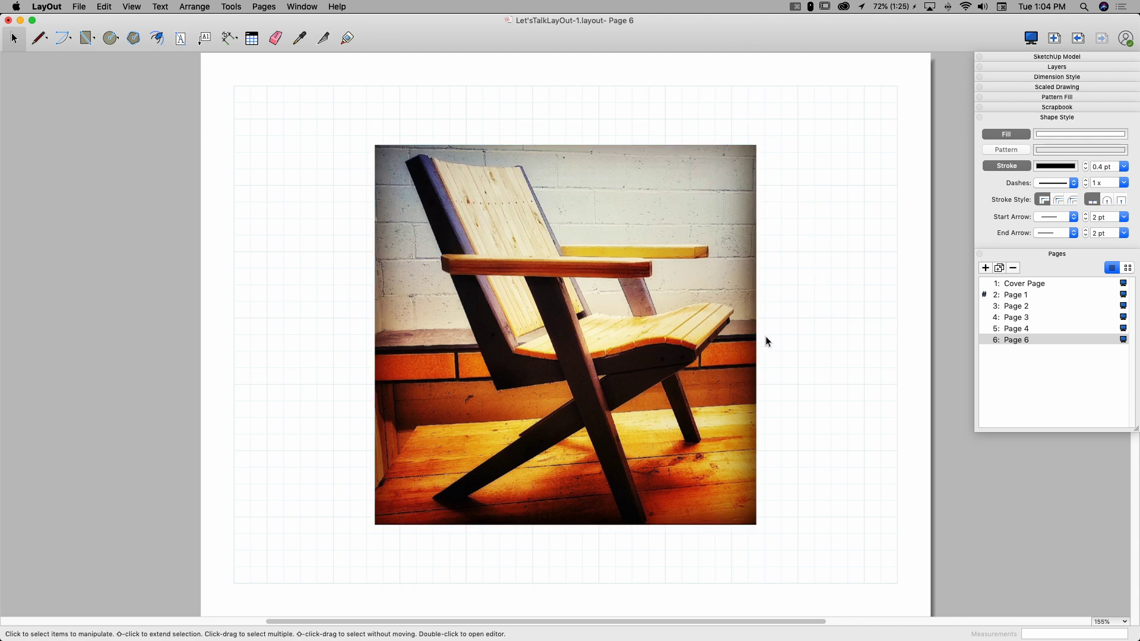
click(523, 209)
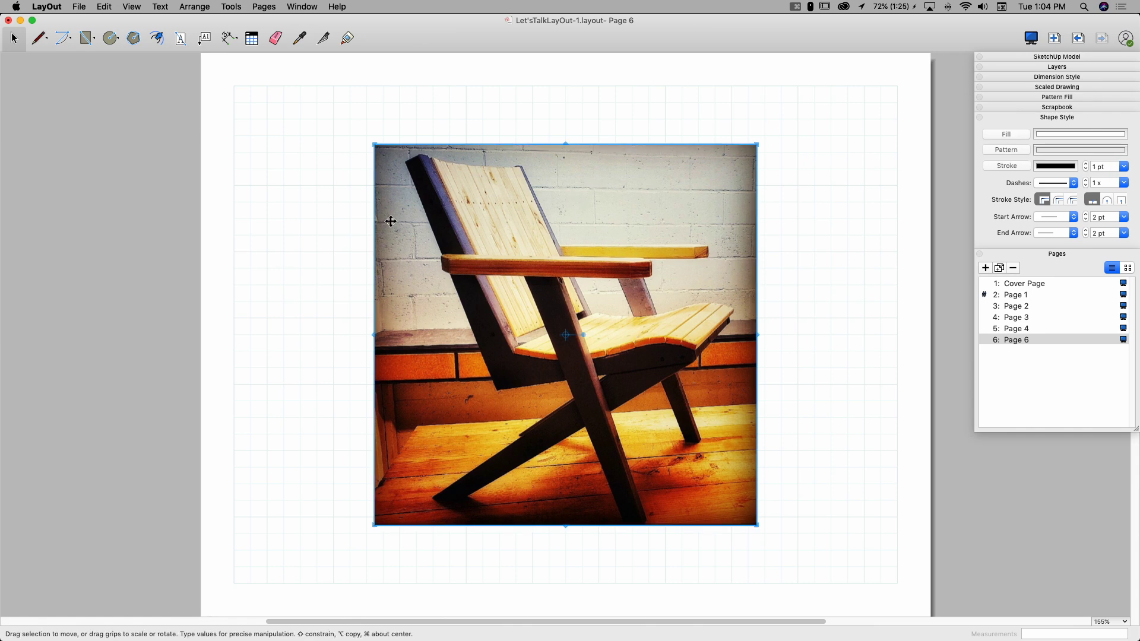
click(1056, 57)
click(1041, 57)
click(1005, 165)
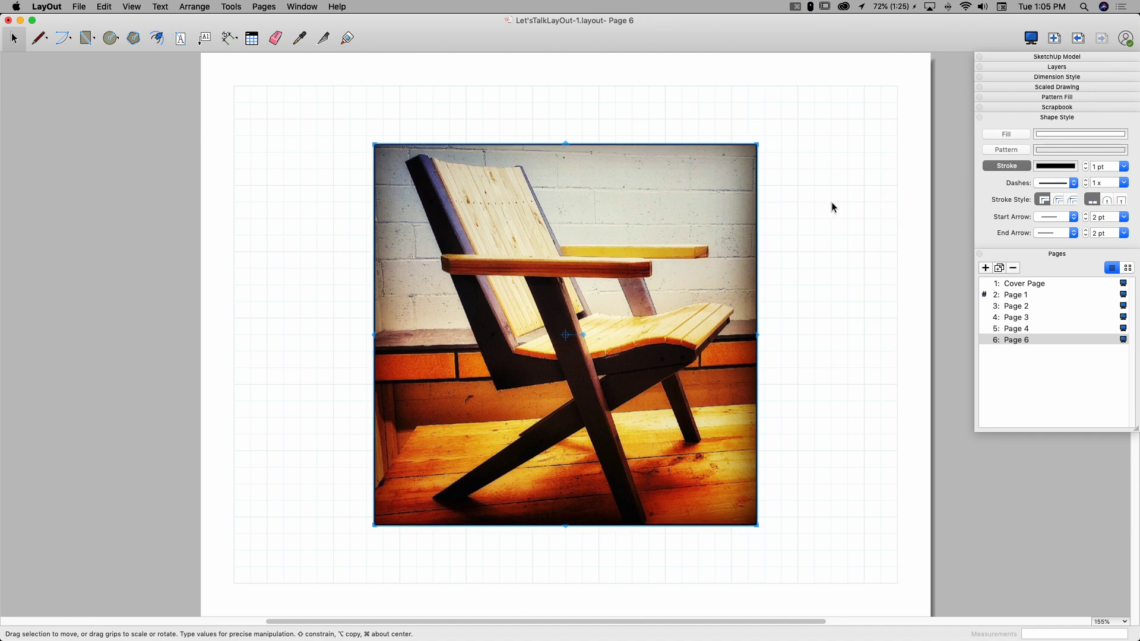
click(1087, 165)
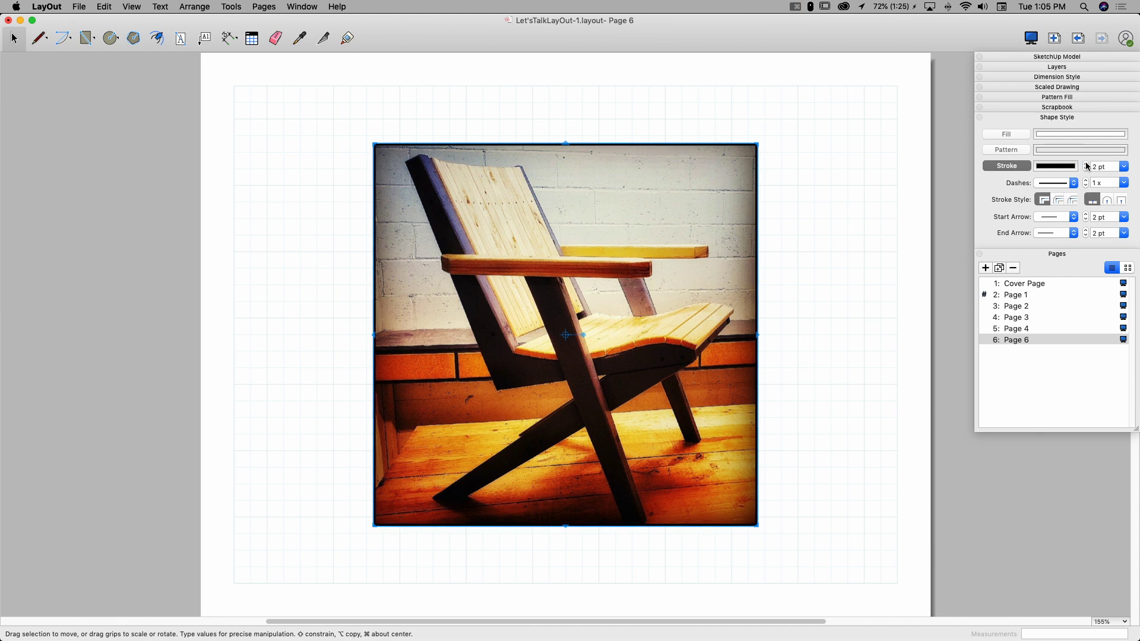
click(850, 263)
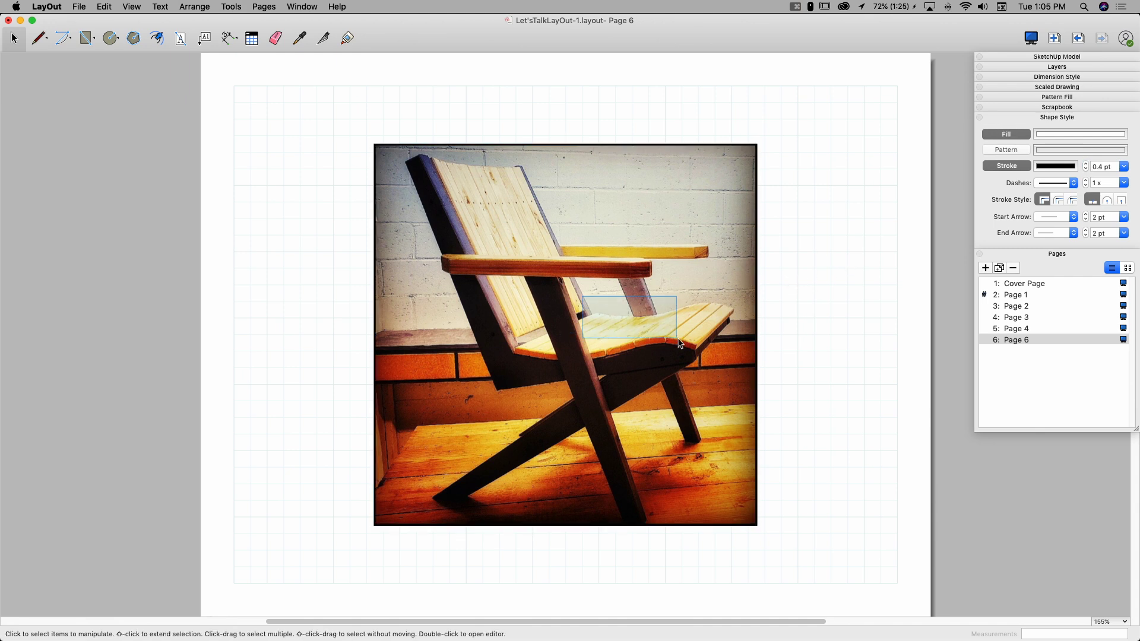
click(627, 333)
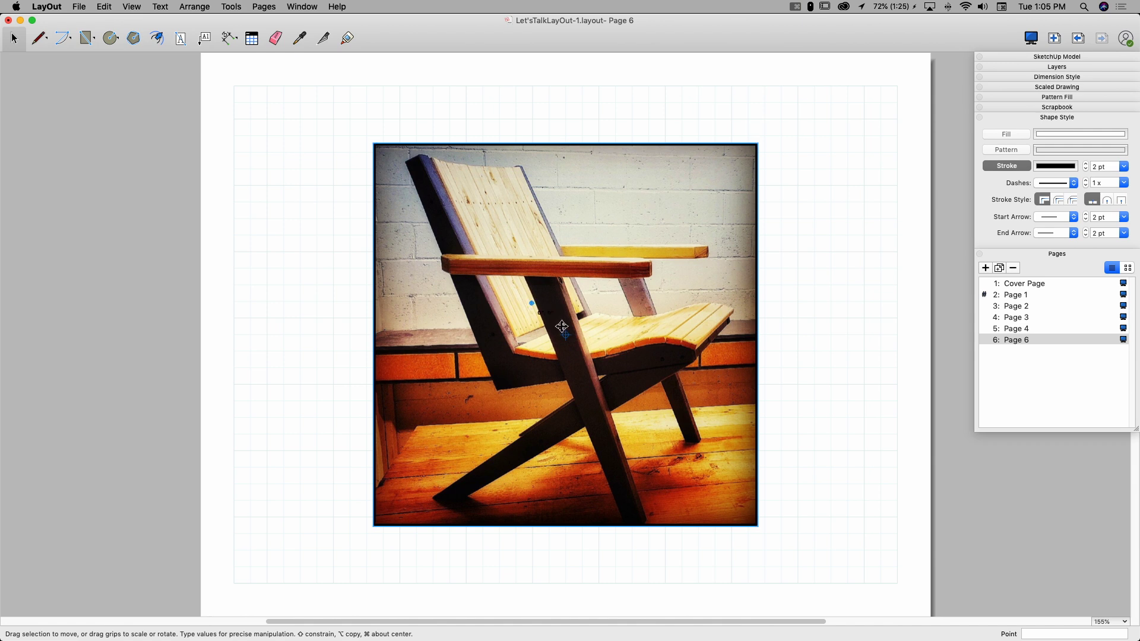
- Scale the chair photo down and move it to the bottom-right margin corner
drag(532, 303, 691, 363)
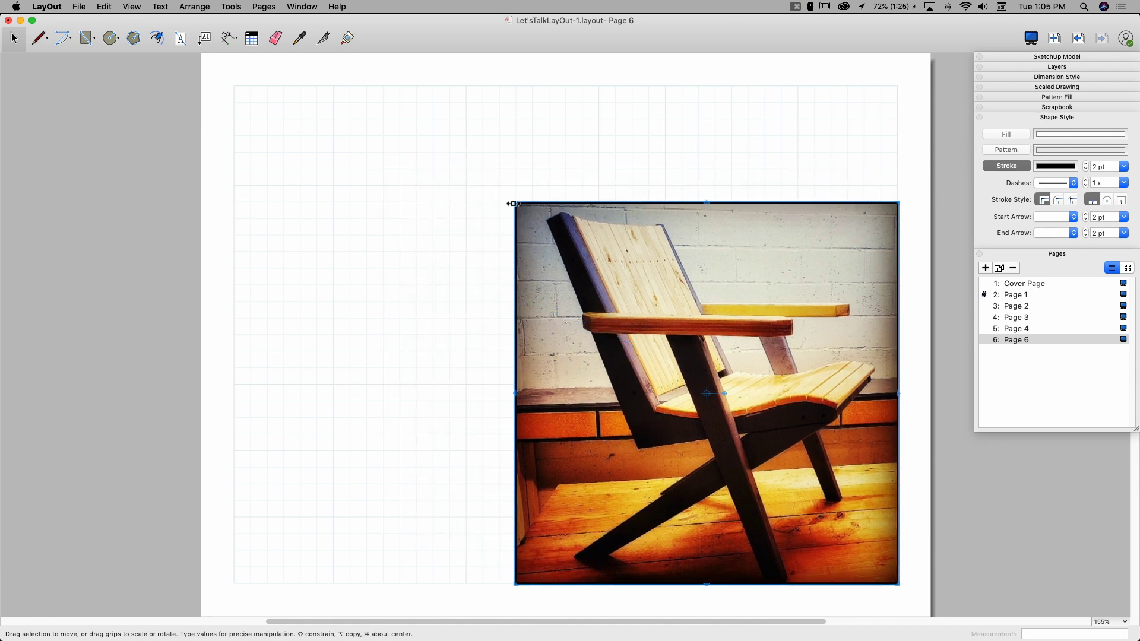
drag(512, 204, 664, 276)
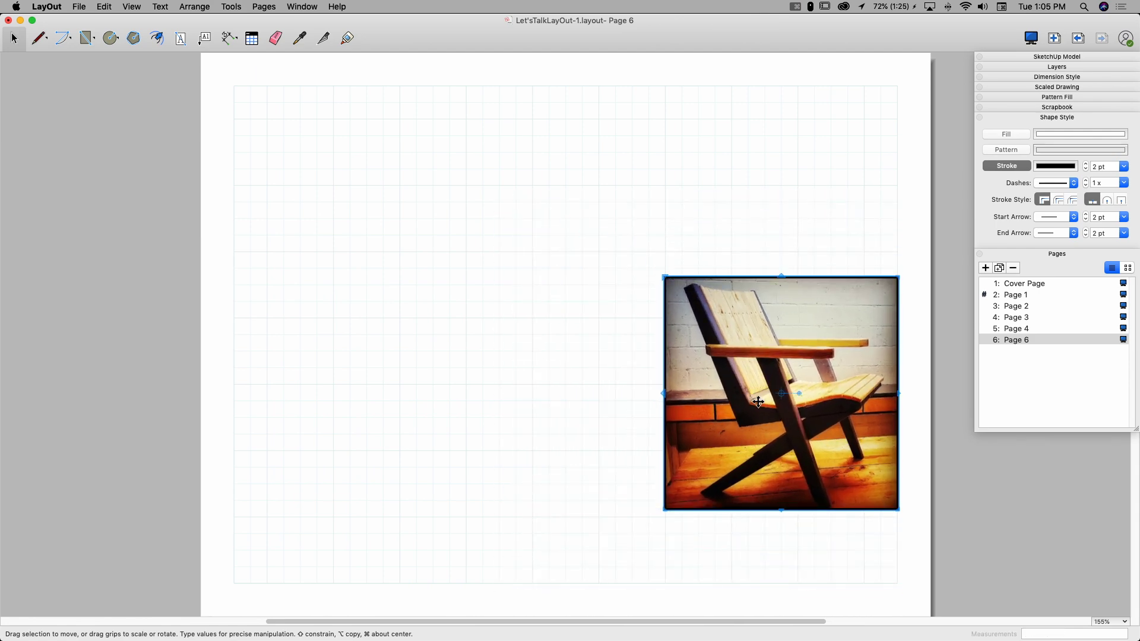
drag(757, 402, 856, 472)
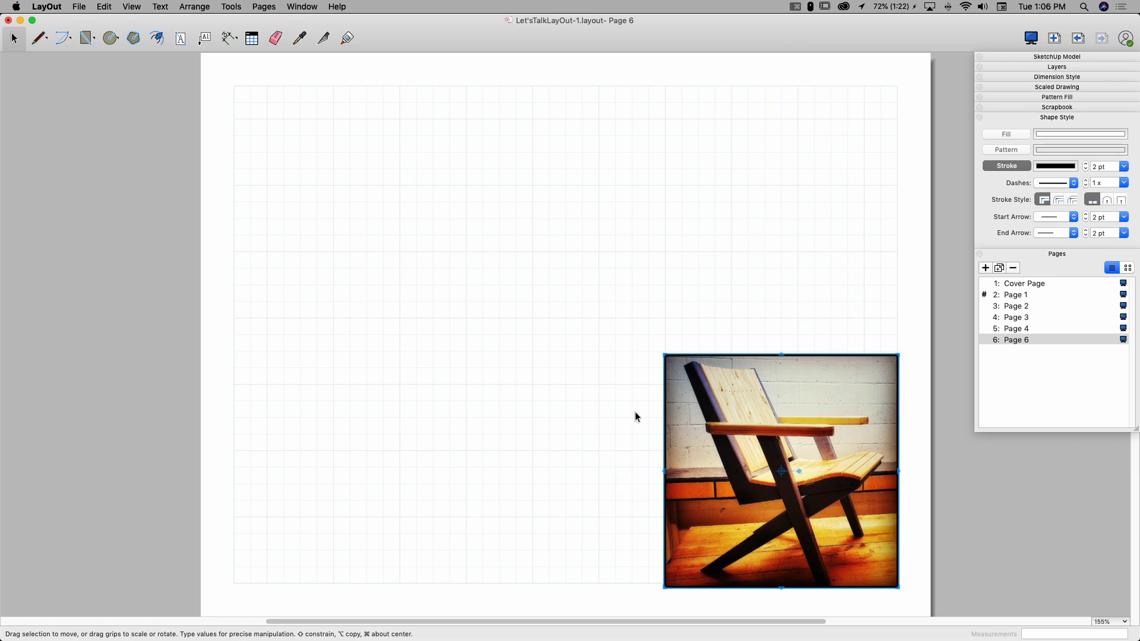
click(621, 393)
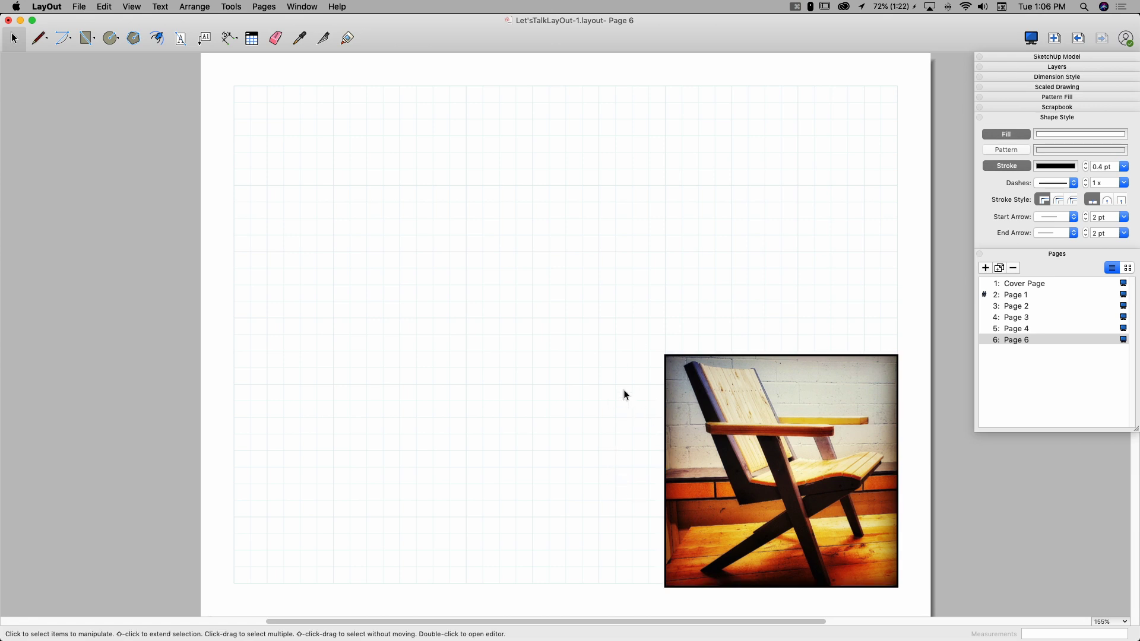
- Insert both Text File.txt and Text File.rtf from the LayOut folder onto the page
click(78, 10)
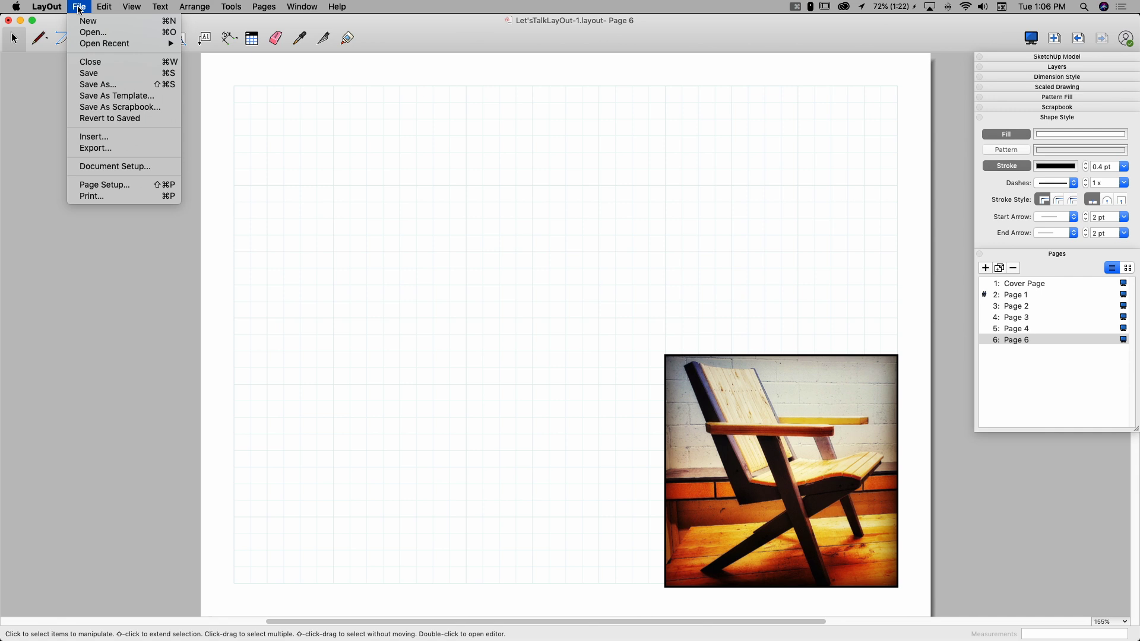
click(91, 137)
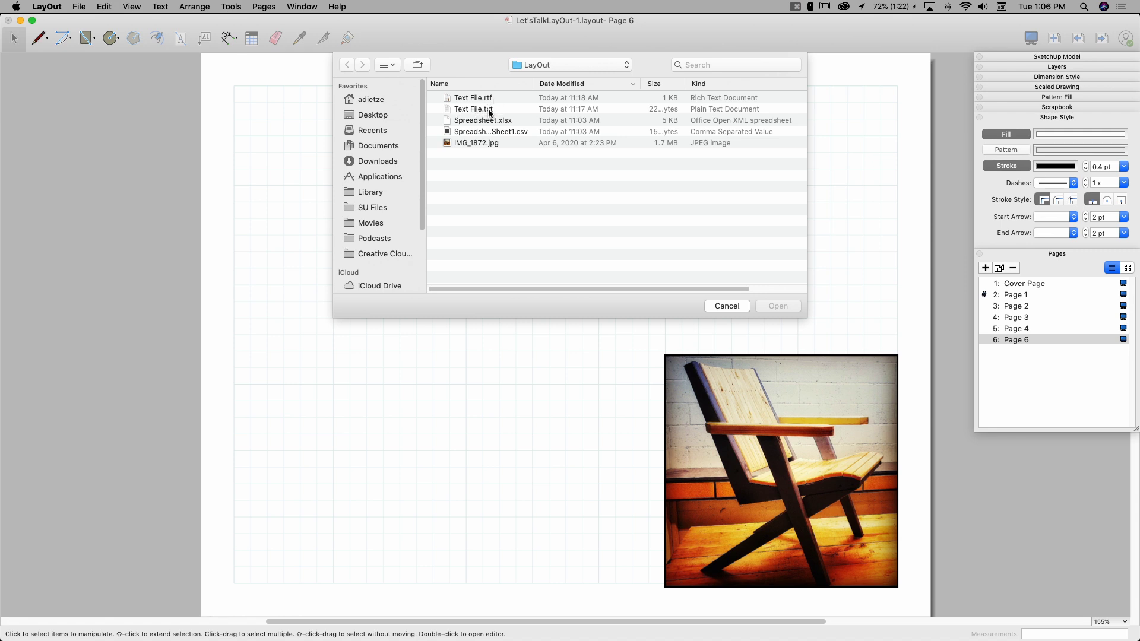
click(488, 110)
shift+click(489, 98)
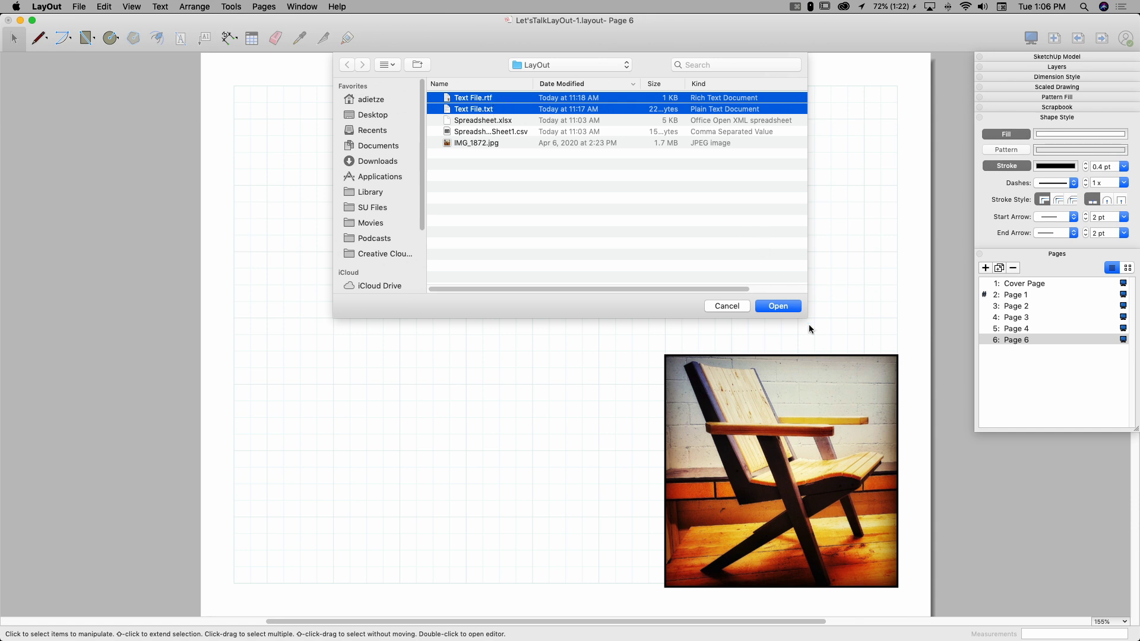
click(775, 308)
drag(427, 350, 610, 271)
drag(415, 305, 341, 214)
drag(399, 251, 244, 98)
click(624, 310)
drag(607, 311, 574, 239)
click(536, 364)
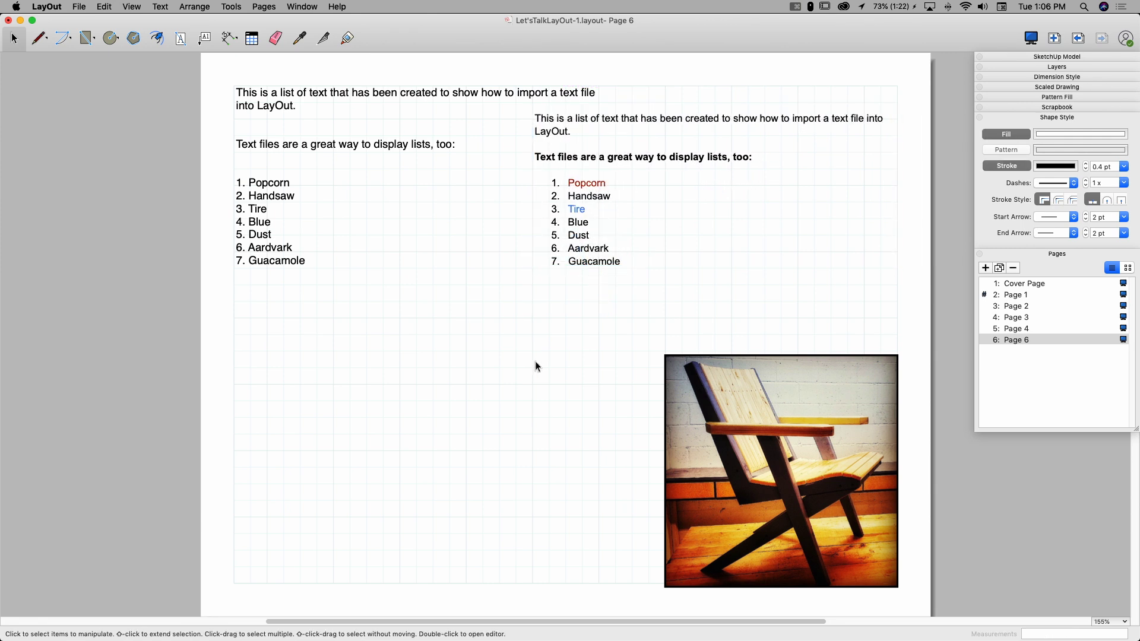
click(346, 149)
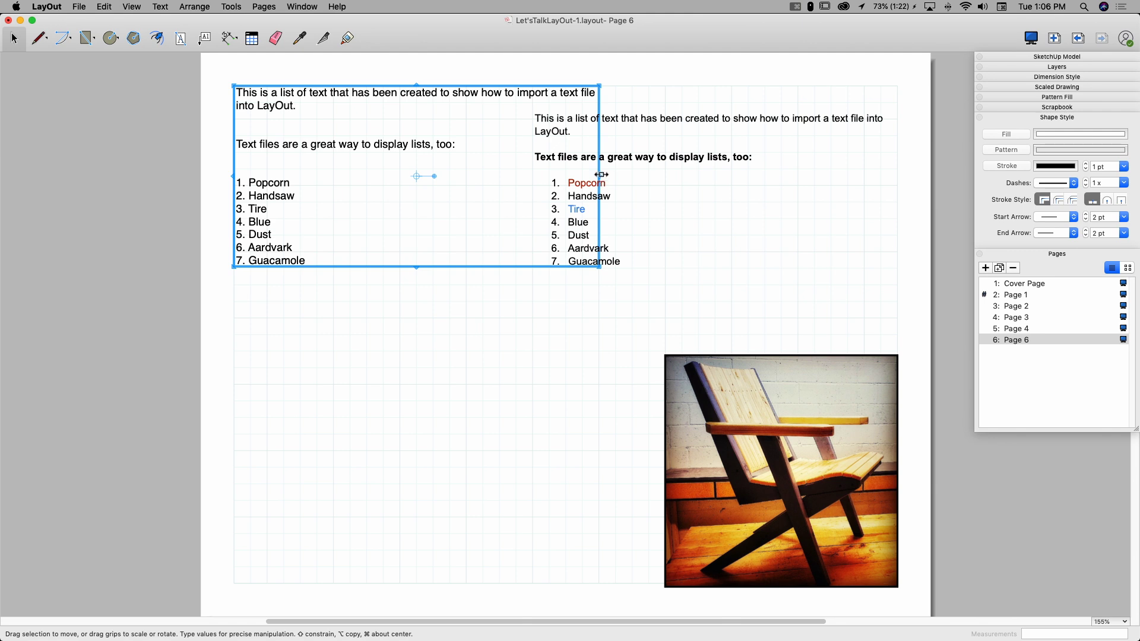
drag(602, 174, 467, 175)
click(575, 206)
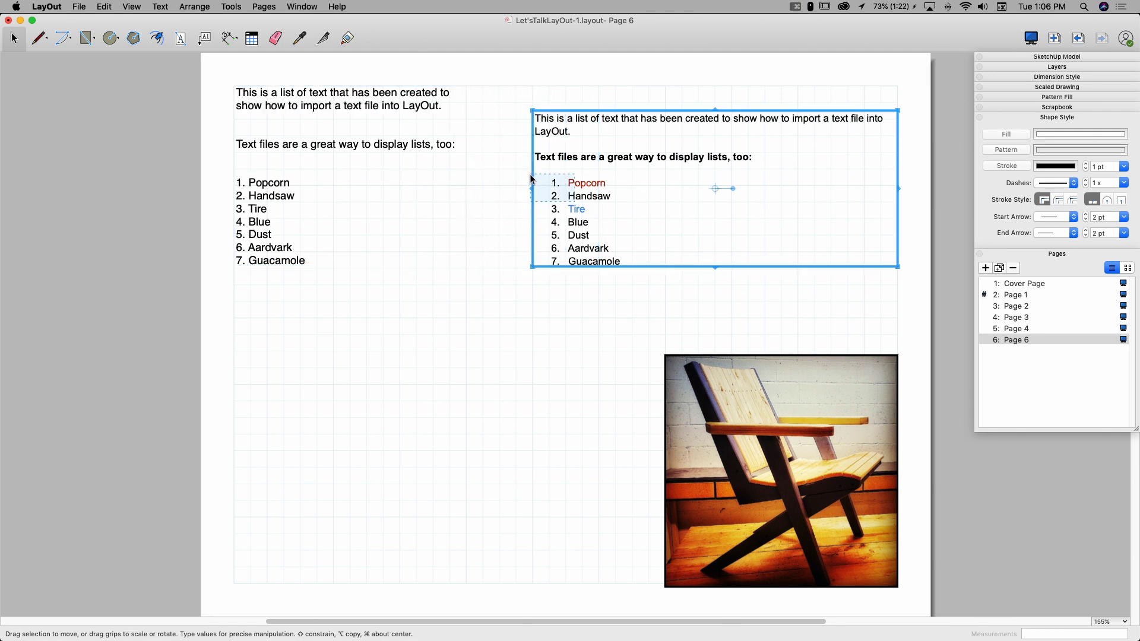
drag(579, 223, 512, 197)
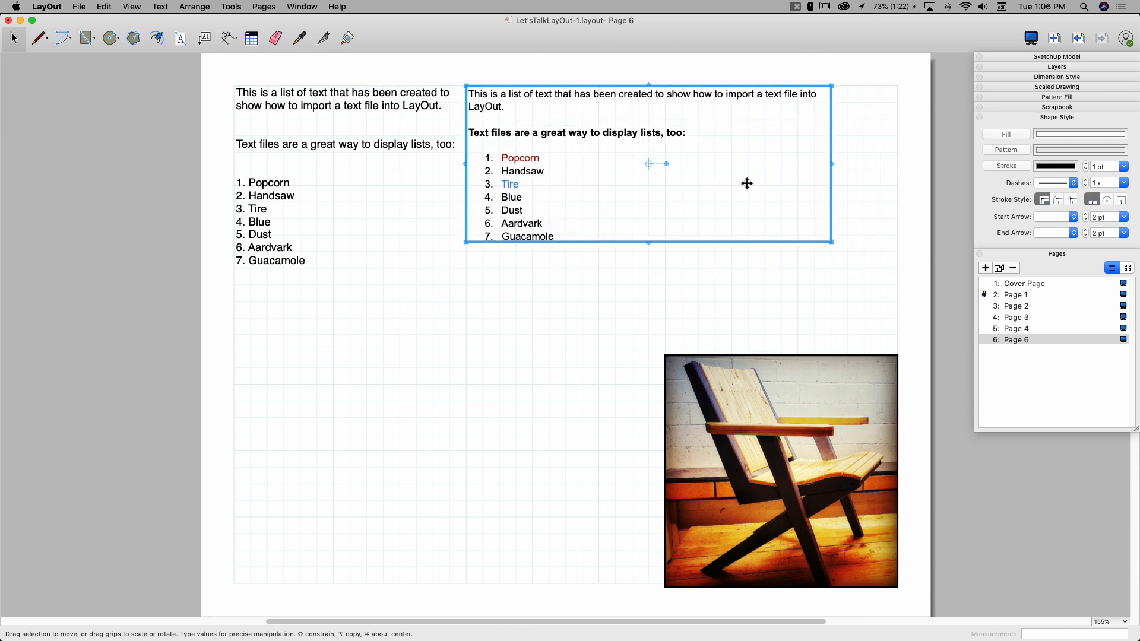
drag(832, 164, 698, 169)
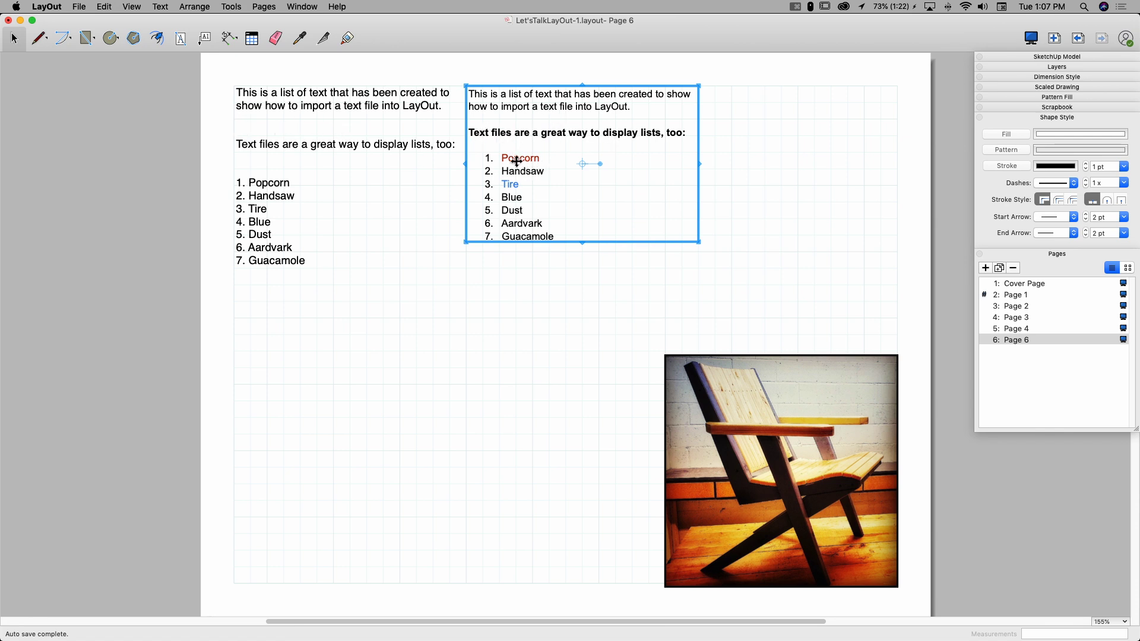
click(753, 179)
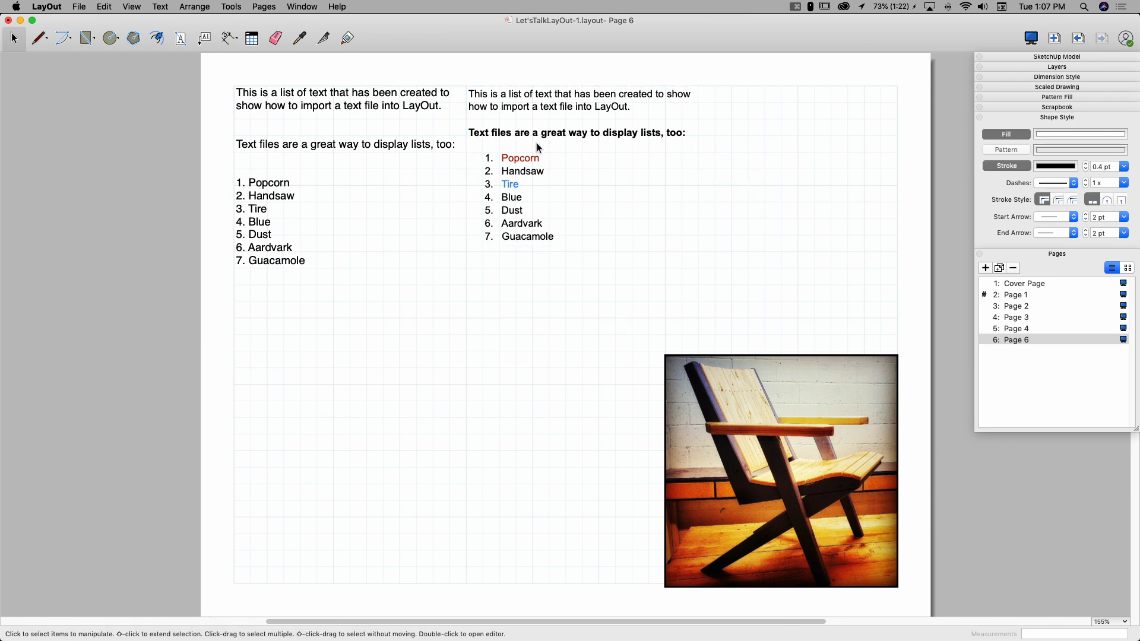
click(486, 135)
mouse_move(493, 109)
mouse_down()
mouse_move(508, 117)
mouse_move(497, 110)
mouse_up()
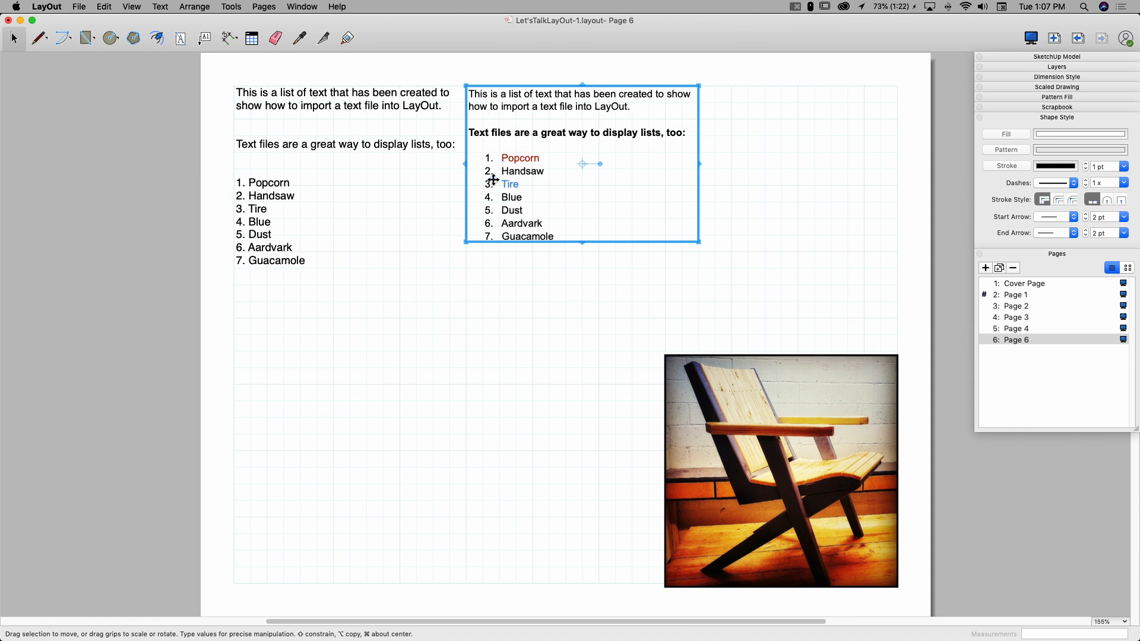
click(383, 149)
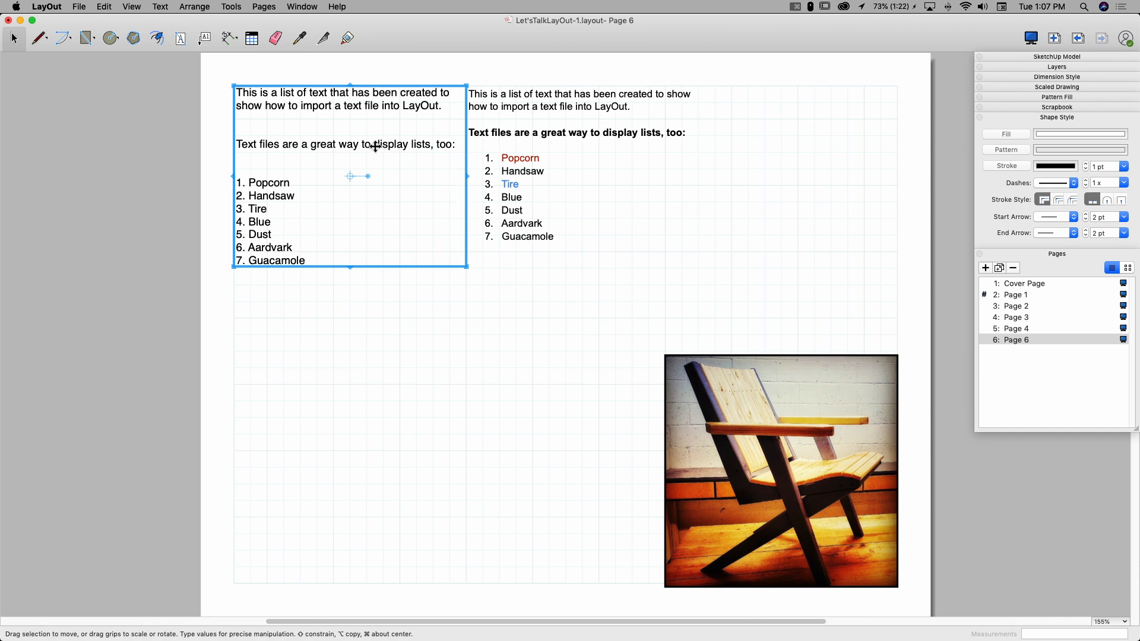
click(517, 134)
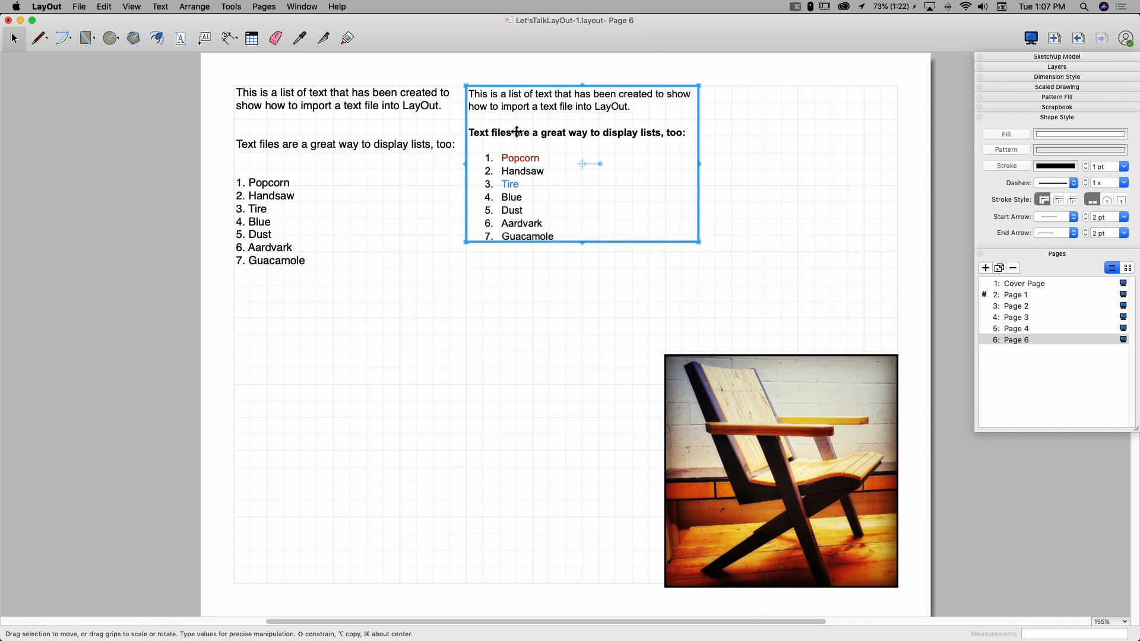
click(363, 100)
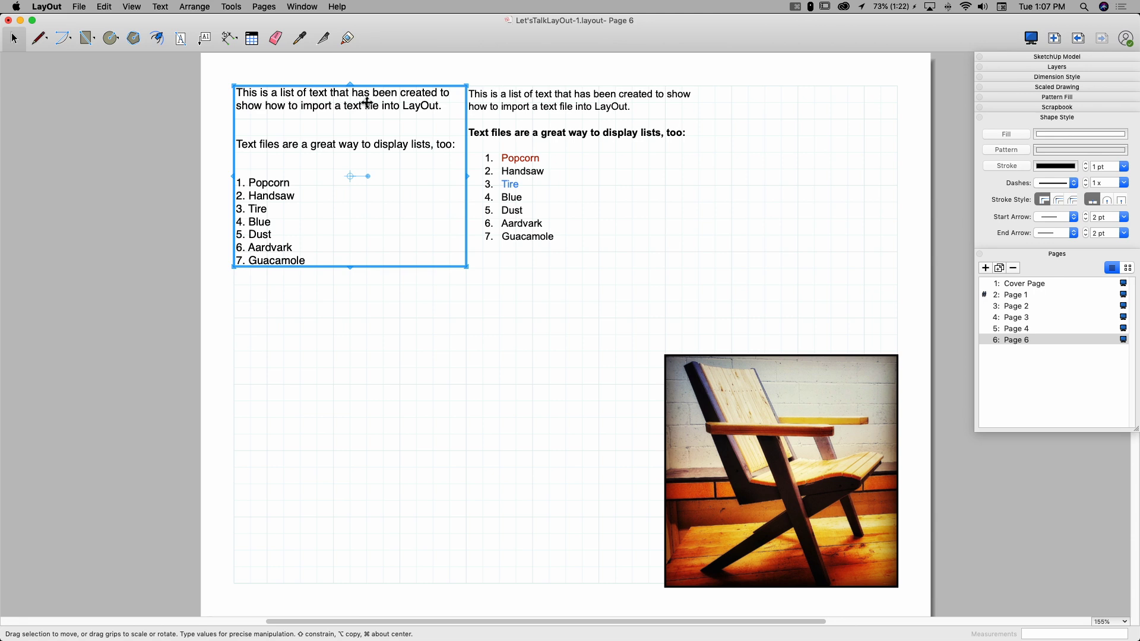
- Replace 'great' with 'awesome' in the left text block
double_click(361, 116)
click(339, 142)
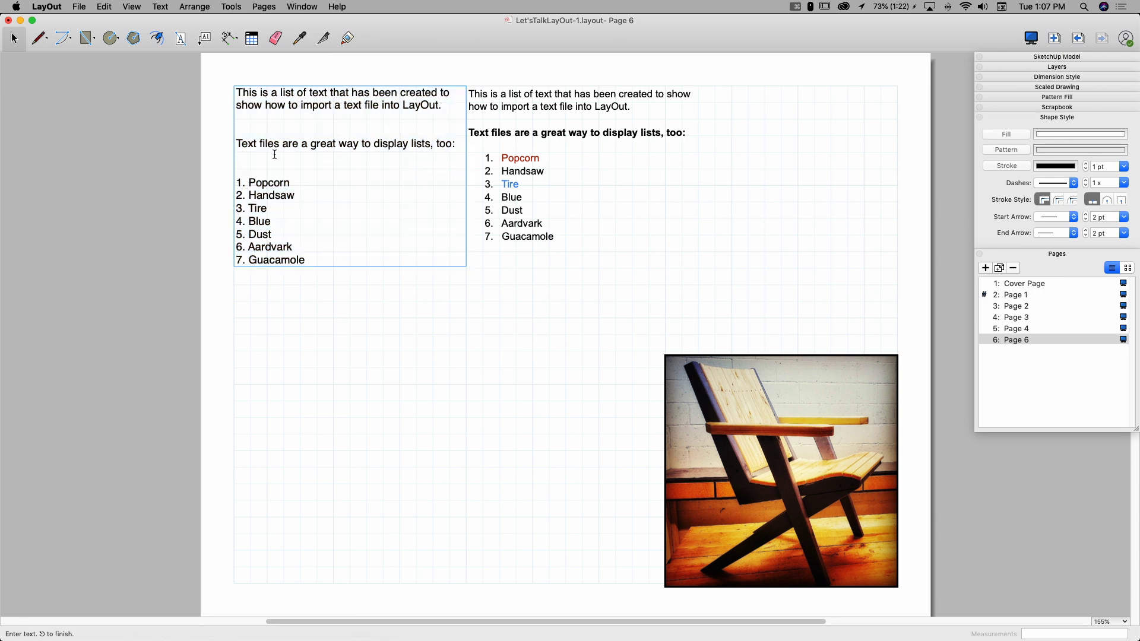
drag(312, 145, 334, 147)
text(awesome)
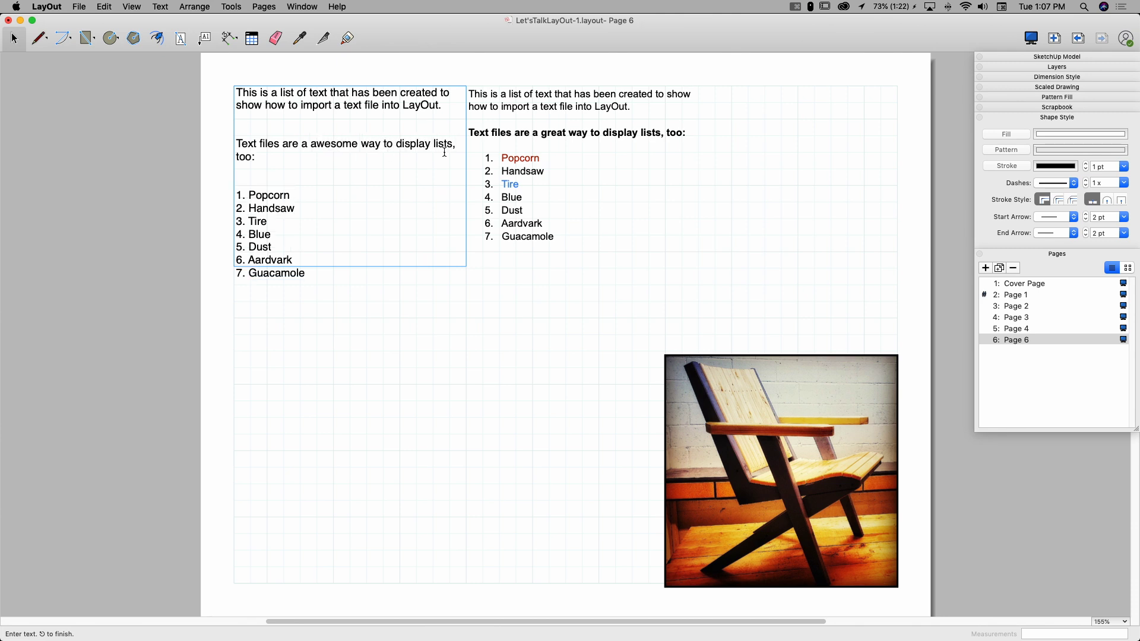
key(Escape)
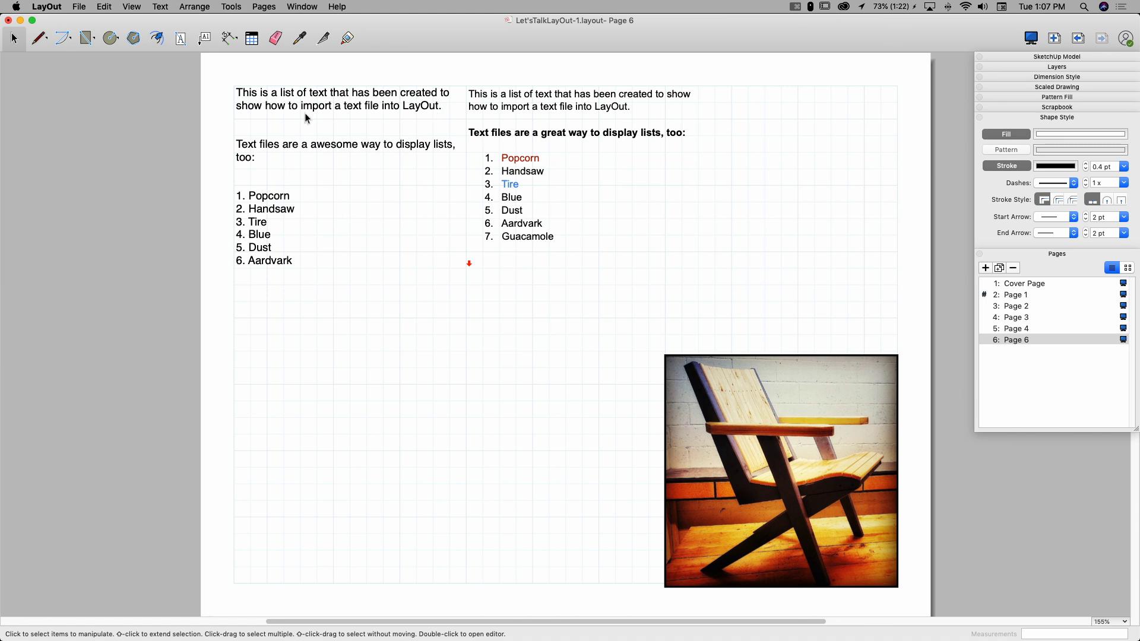
- Lengthen the left text block so all seven items show, down to 7. Guacamole
click(284, 242)
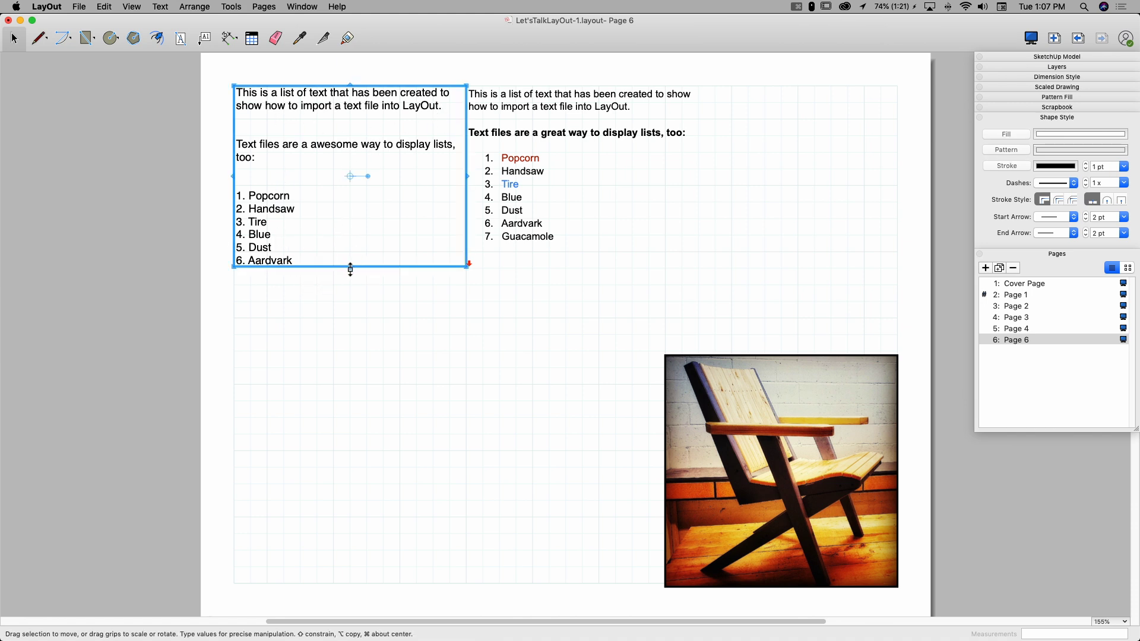
drag(350, 268, 351, 285)
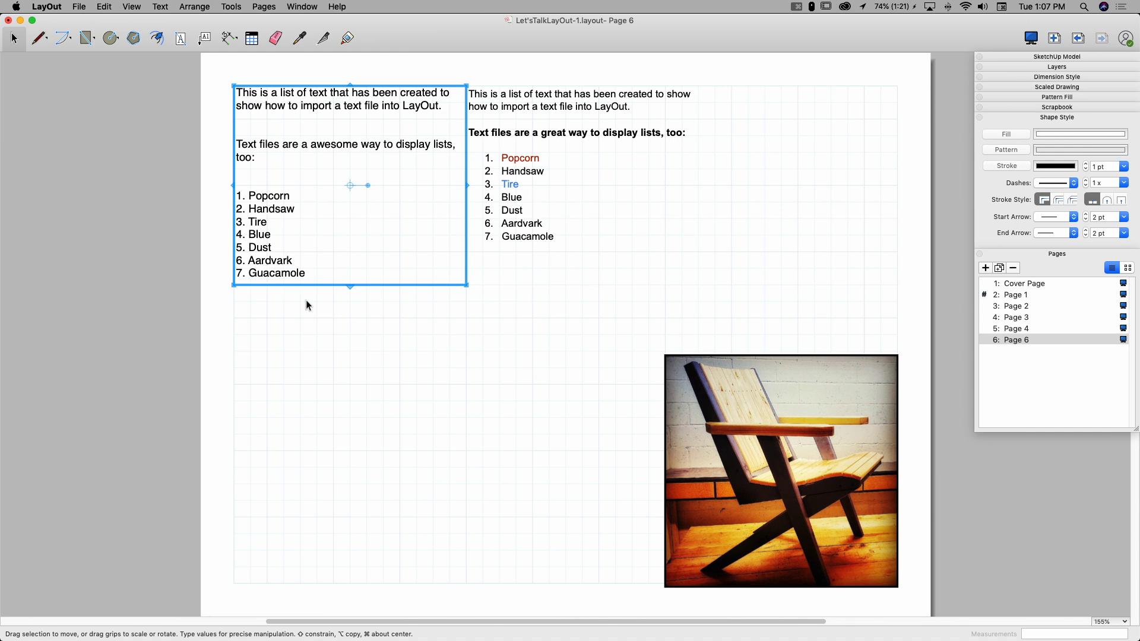
click(659, 196)
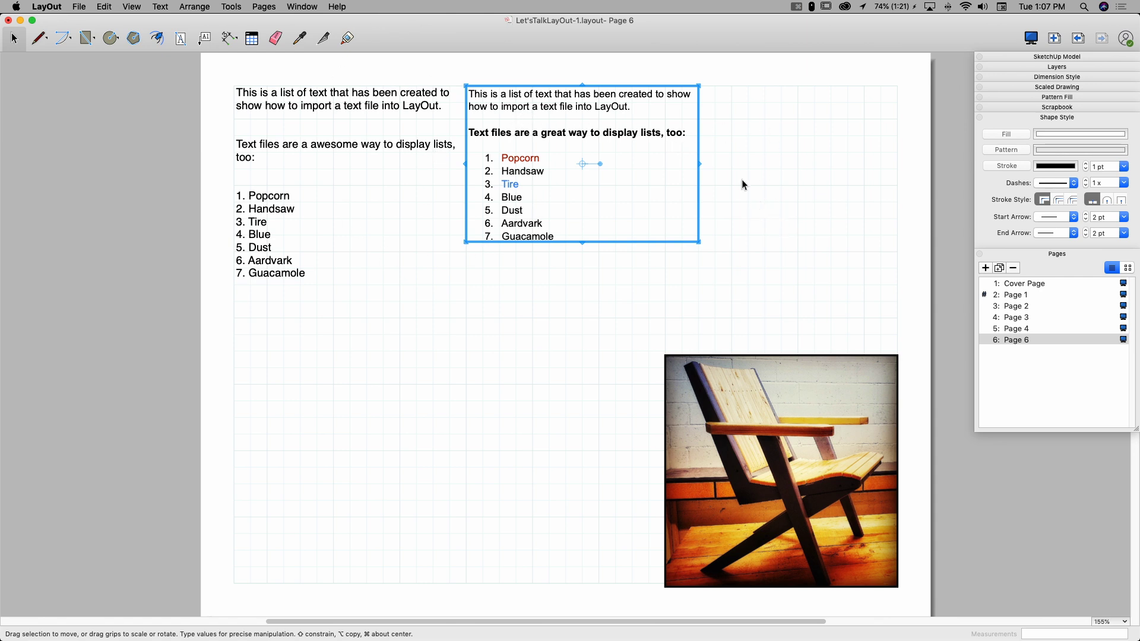
- Insert Spreadsheet.xlsx and the Sheet1 CSV file as tables on Page 6
click(78, 8)
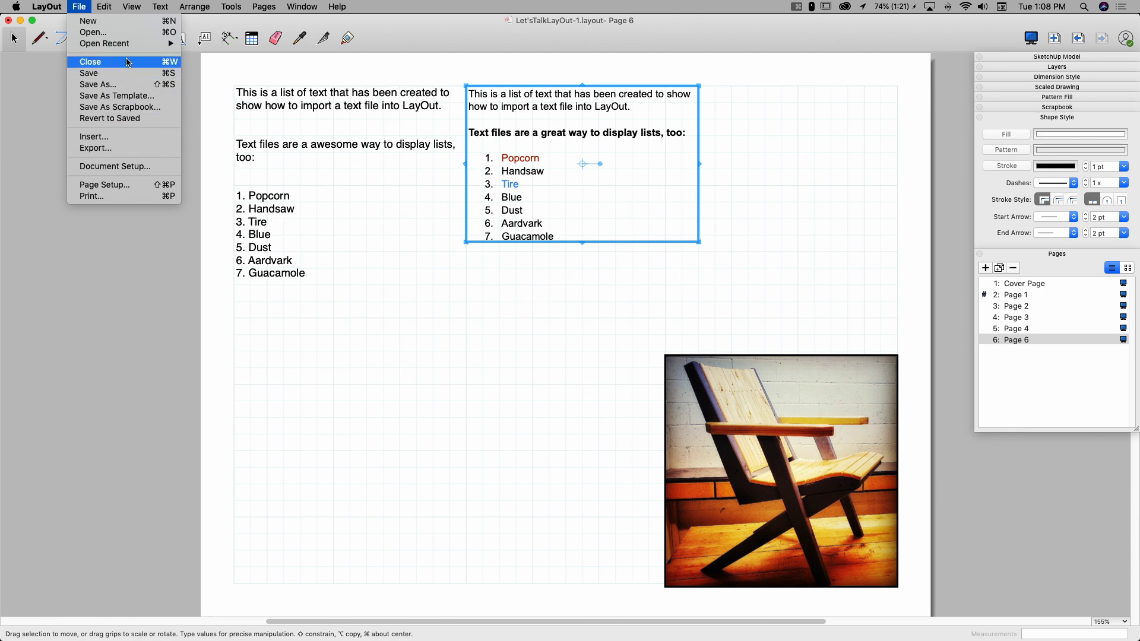
click(110, 137)
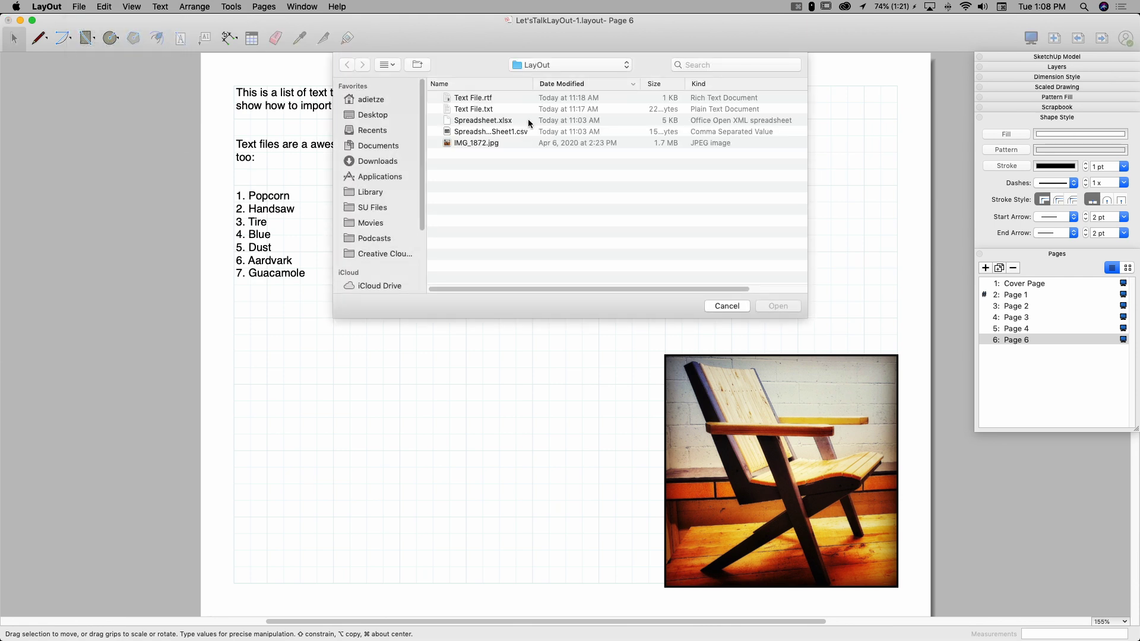
drag(529, 123, 512, 133)
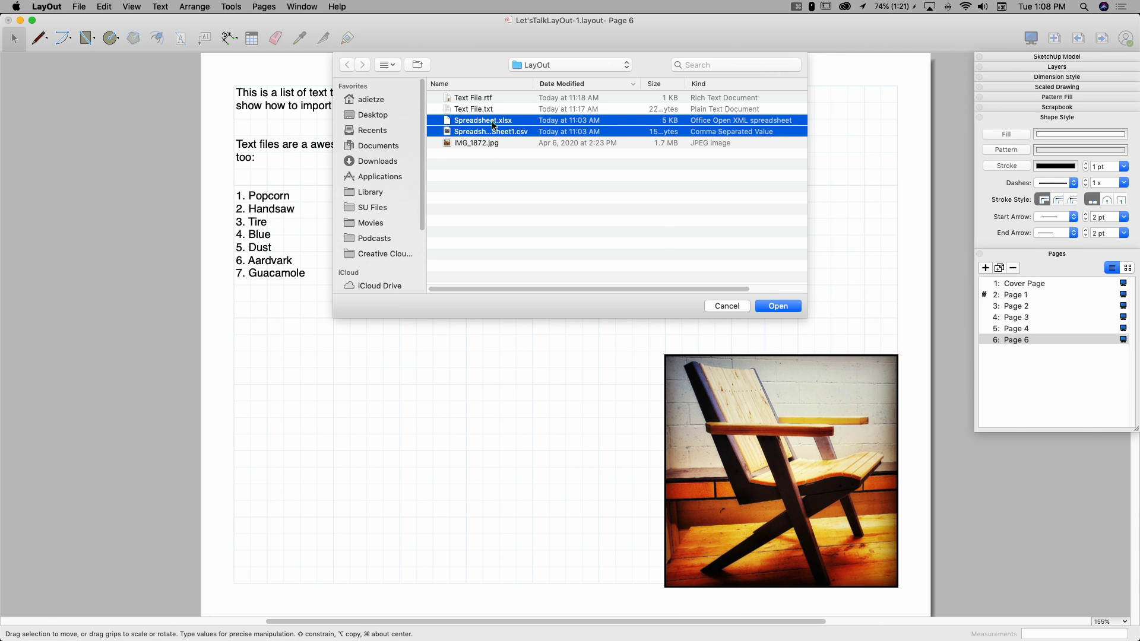
click(778, 305)
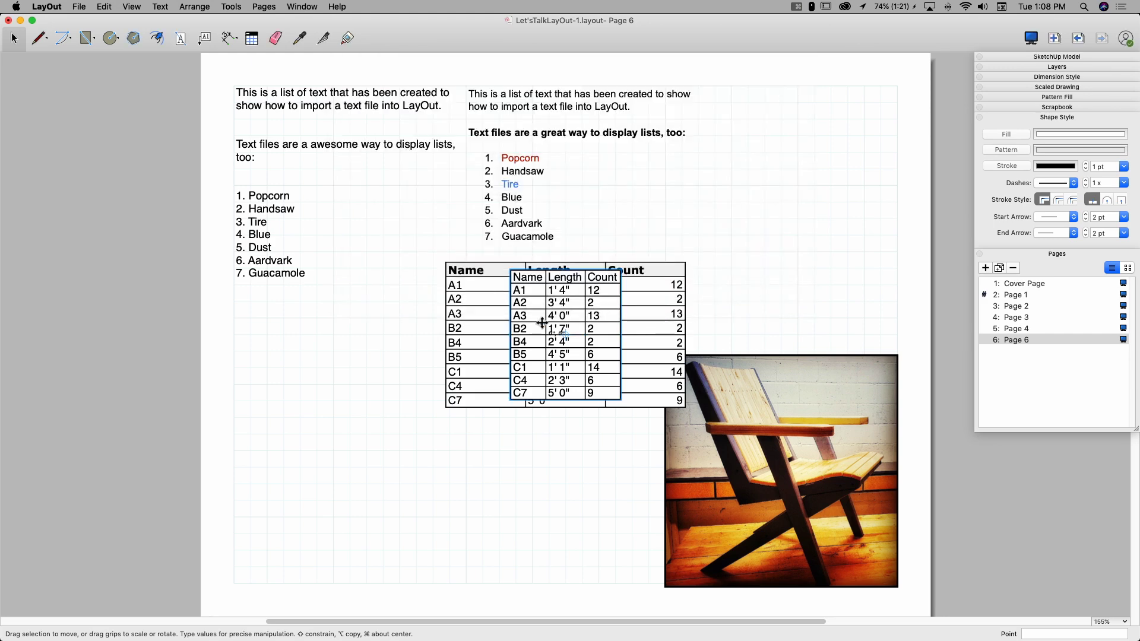
- Move the small table to the lower left of the page
drag(542, 322, 554, 472)
drag(523, 335, 376, 366)
mouse_move(503, 307)
mouse_down()
mouse_move(438, 323)
mouse_move(323, 428)
mouse_move(510, 301)
mouse_up()
drag(565, 475, 283, 506)
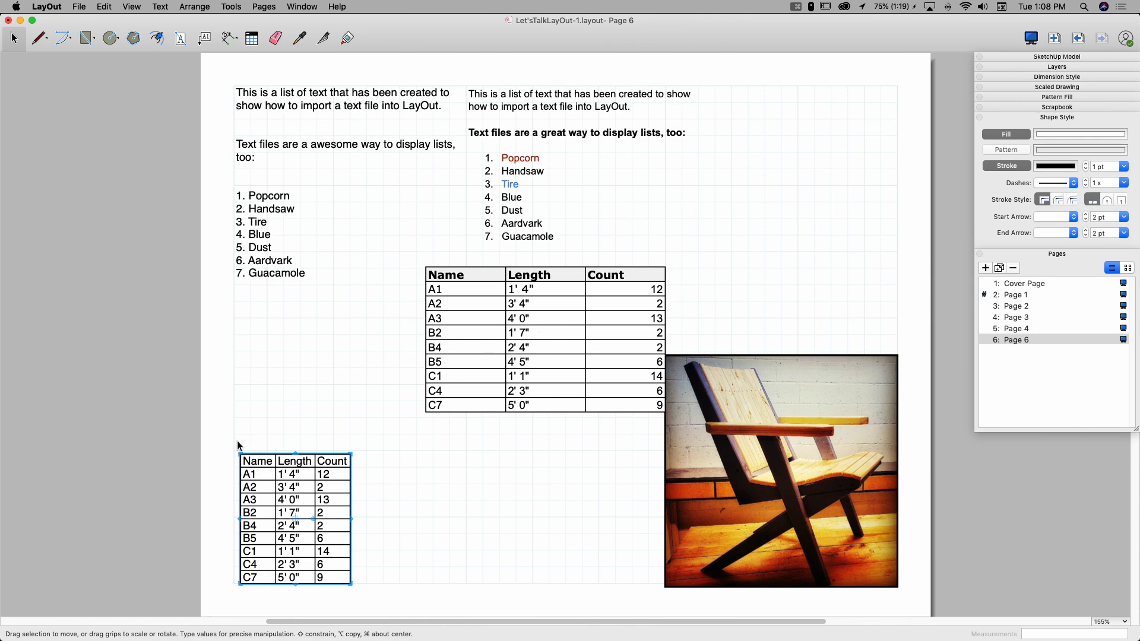
click(387, 460)
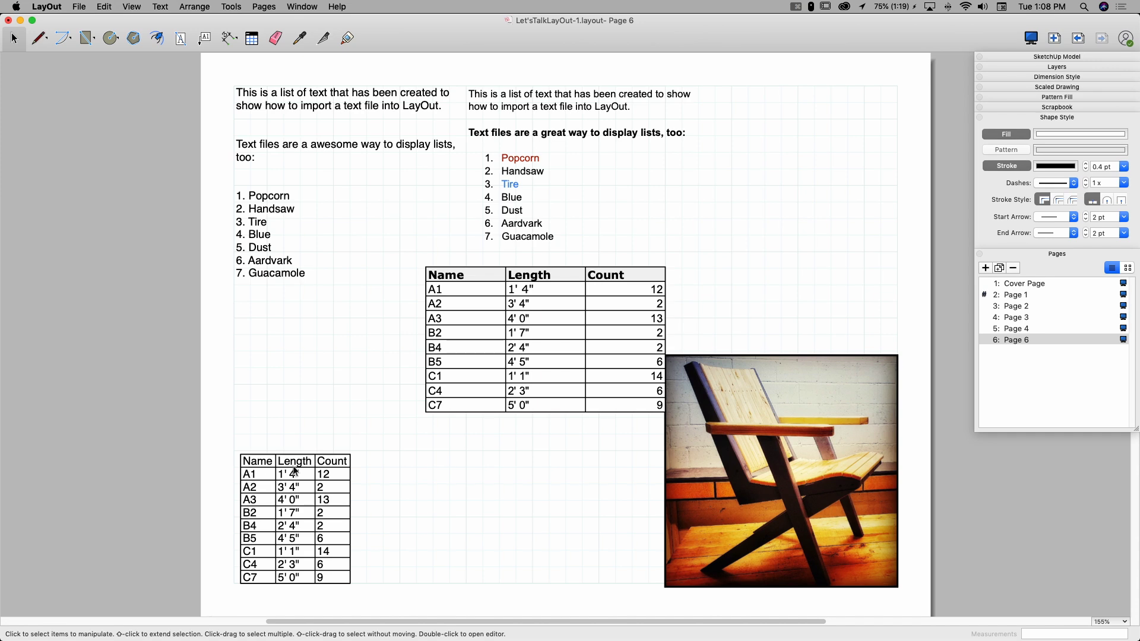
- Place the large bold-headed table beside the small one, left of the chair photo
click(575, 352)
drag(575, 352, 487, 540)
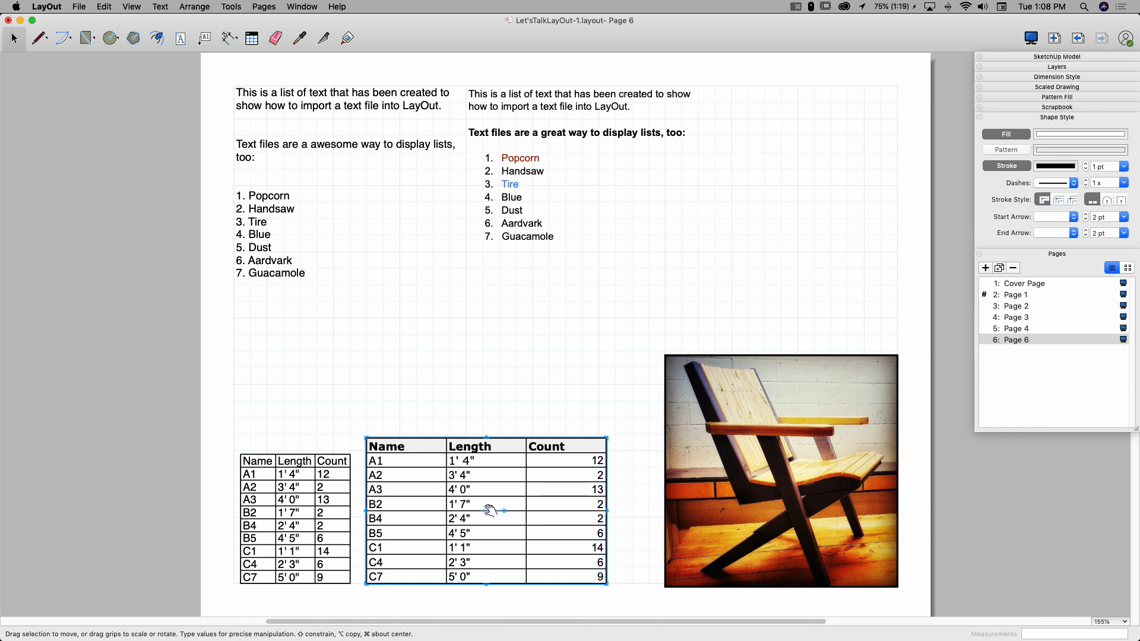
drag(444, 511, 460, 453)
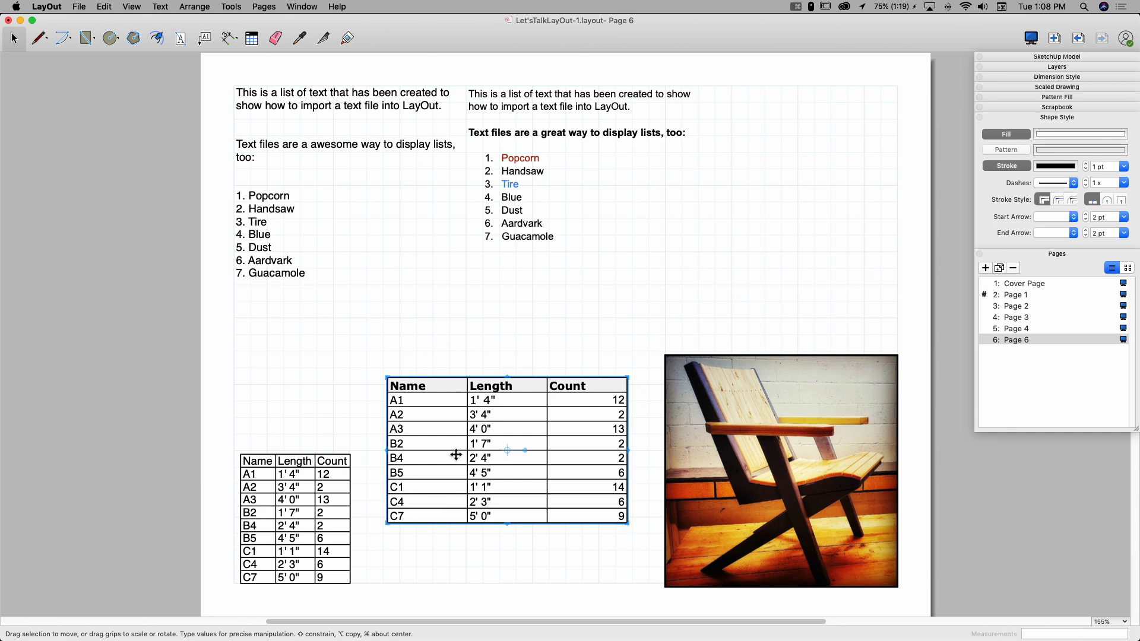
key(Escape)
click(436, 388)
drag(287, 547, 295, 478)
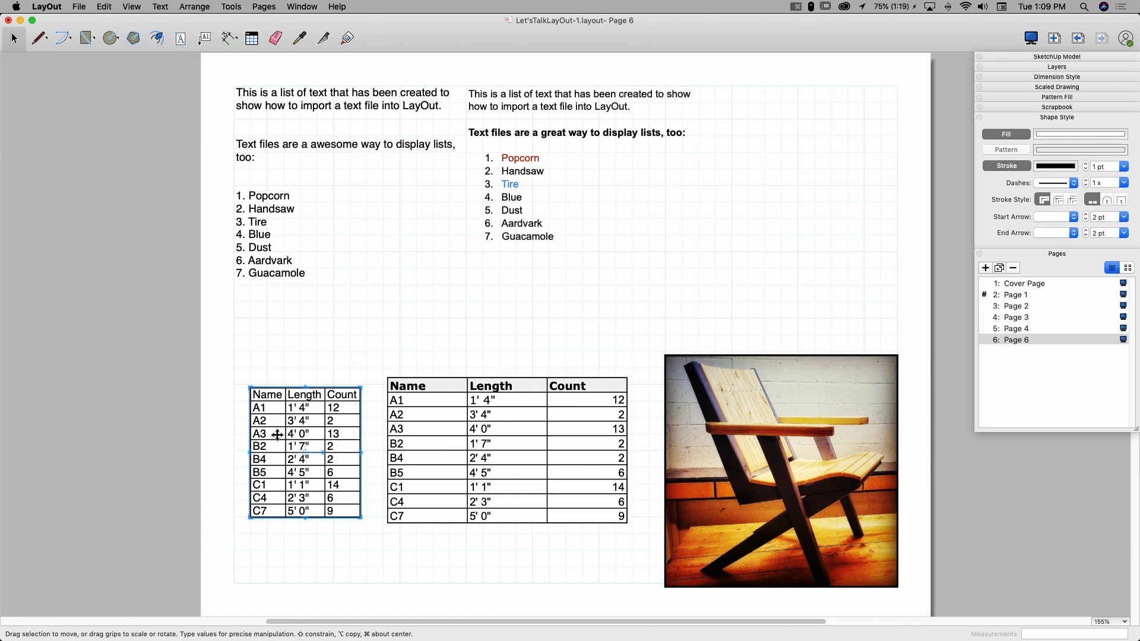
- Drag the small table's right column edge outward to widen its Count column
double_click(287, 399)
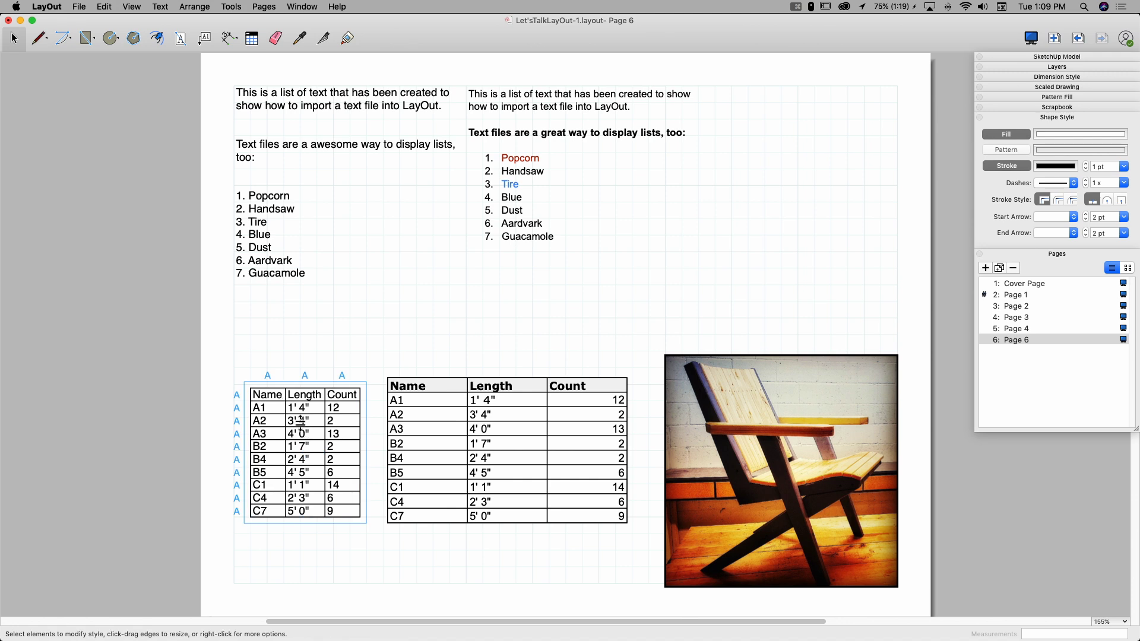
drag(378, 420, 385, 421)
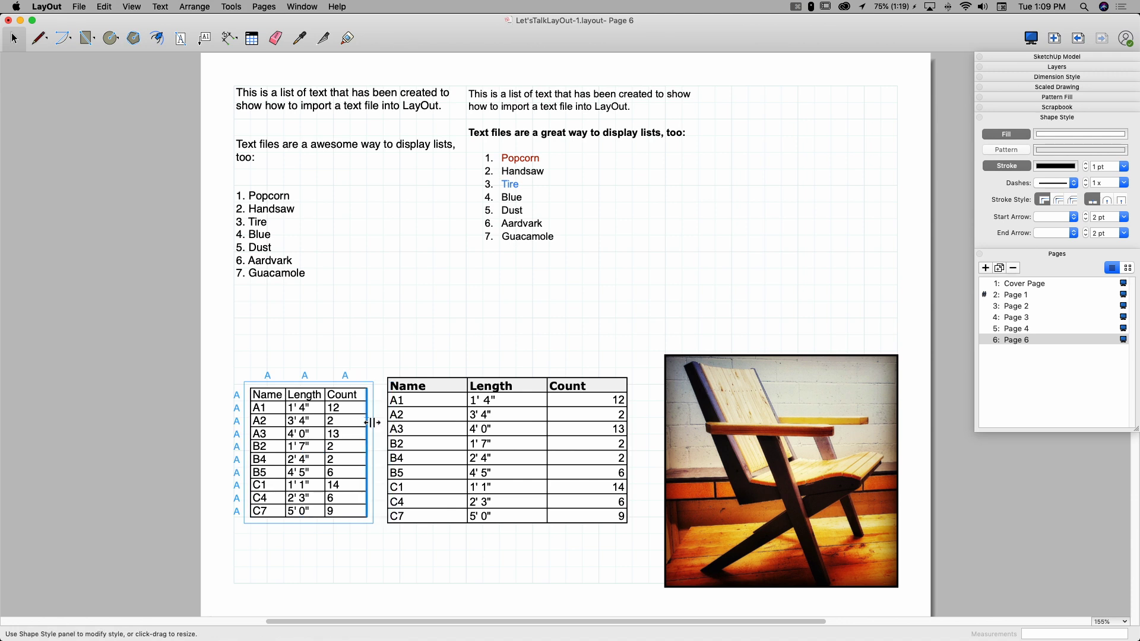
click(341, 410)
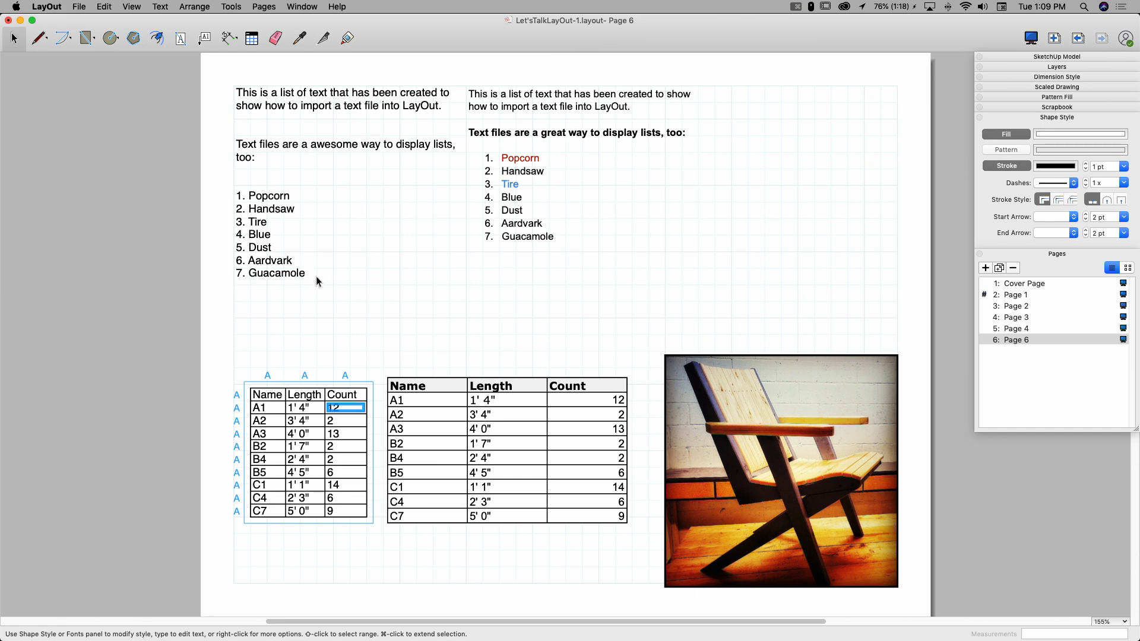
- Purge the five missing references in Document Setup, keeping six current linked files
click(331, 205)
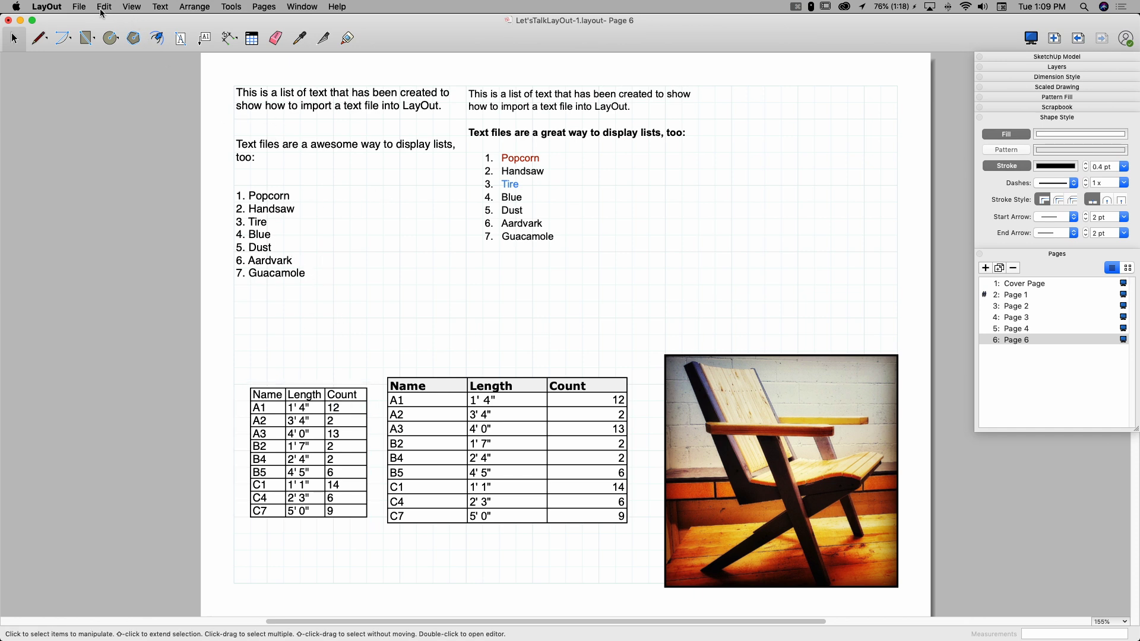
click(79, 7)
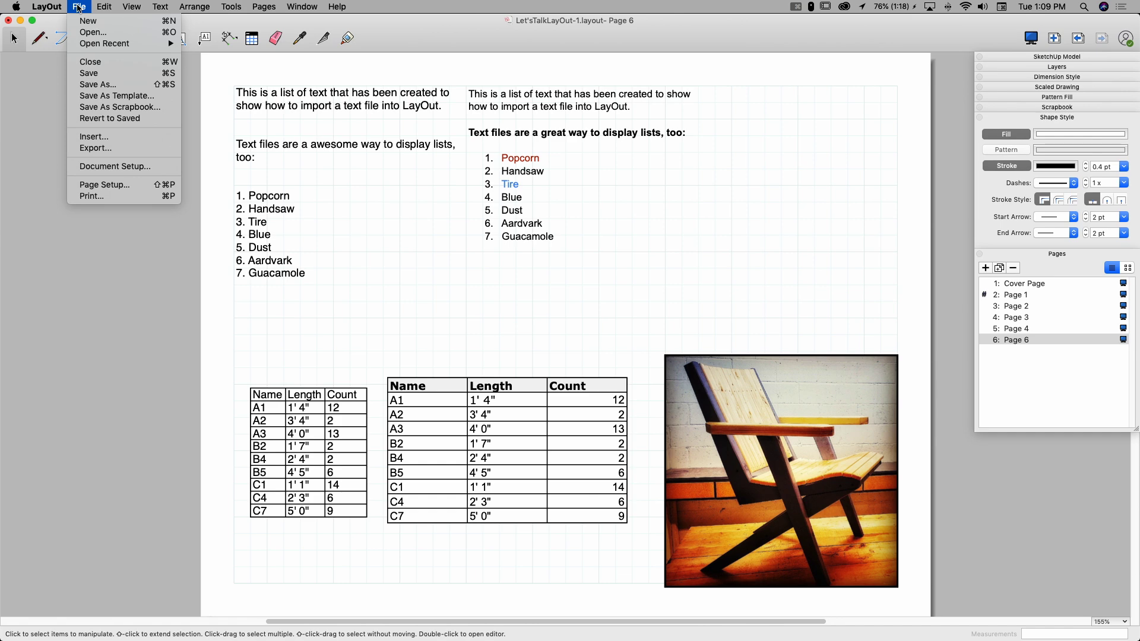
click(103, 167)
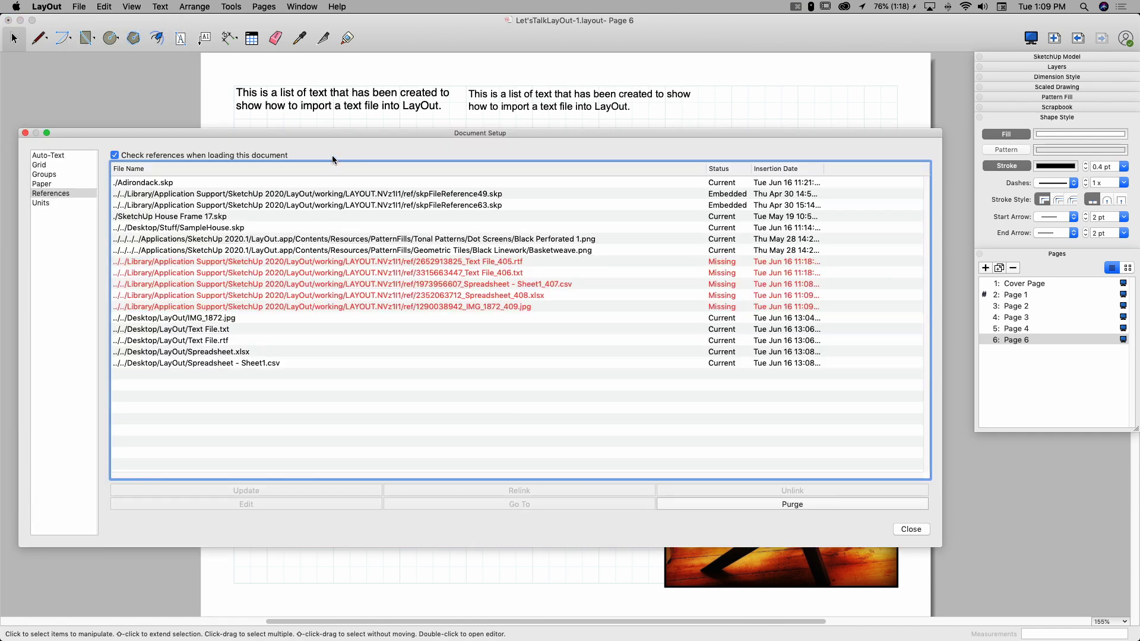
drag(323, 135, 325, 84)
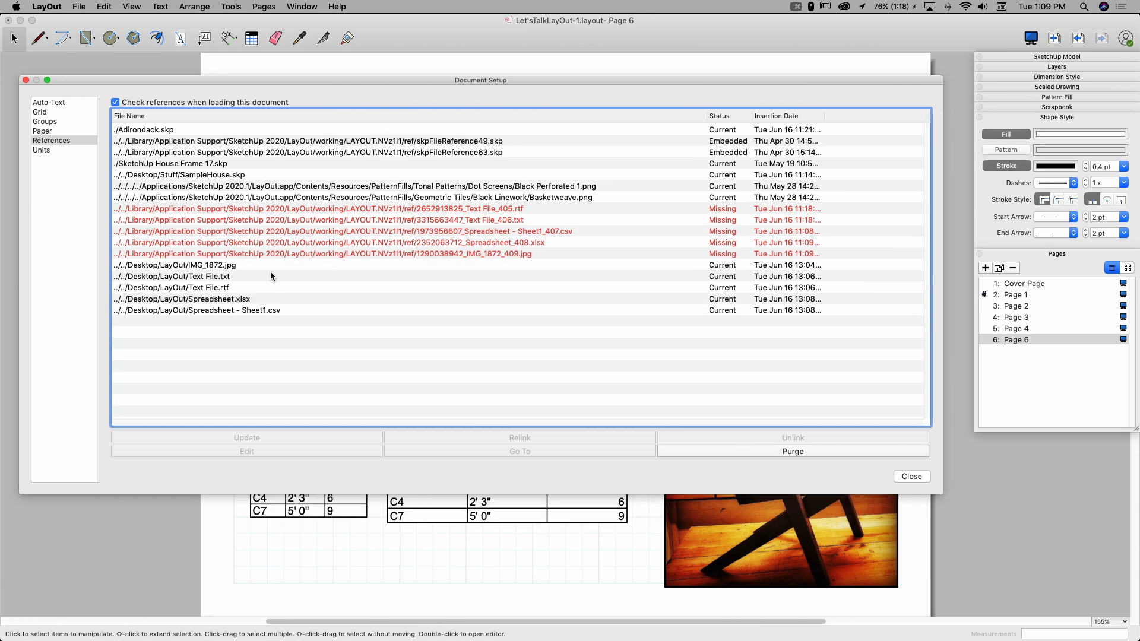
click(285, 210)
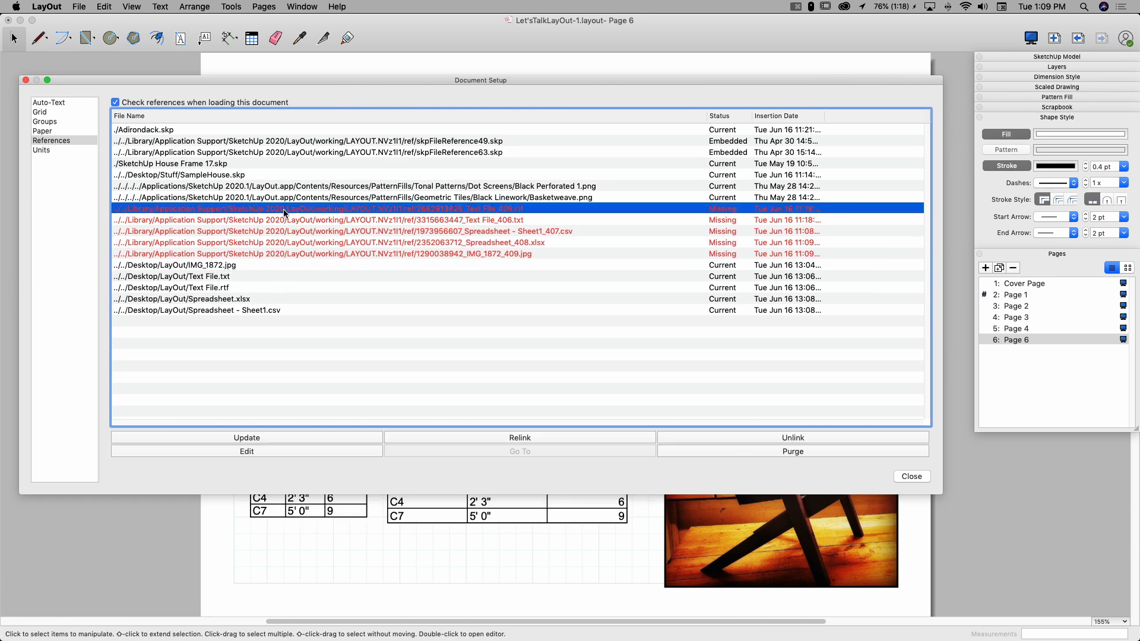
shift+click(291, 254)
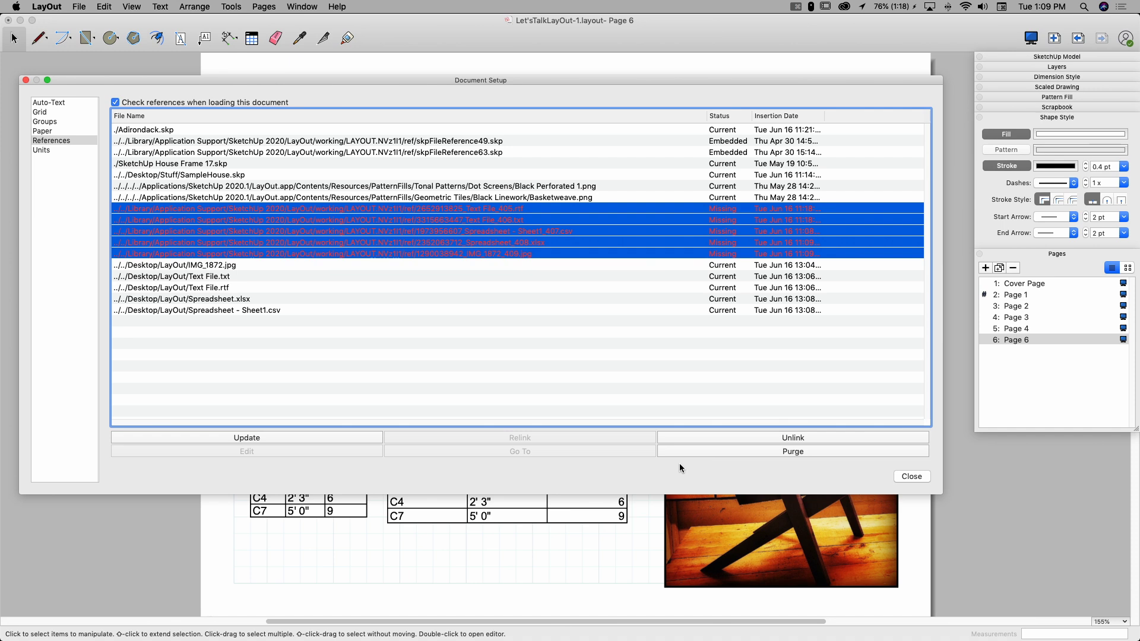
click(733, 451)
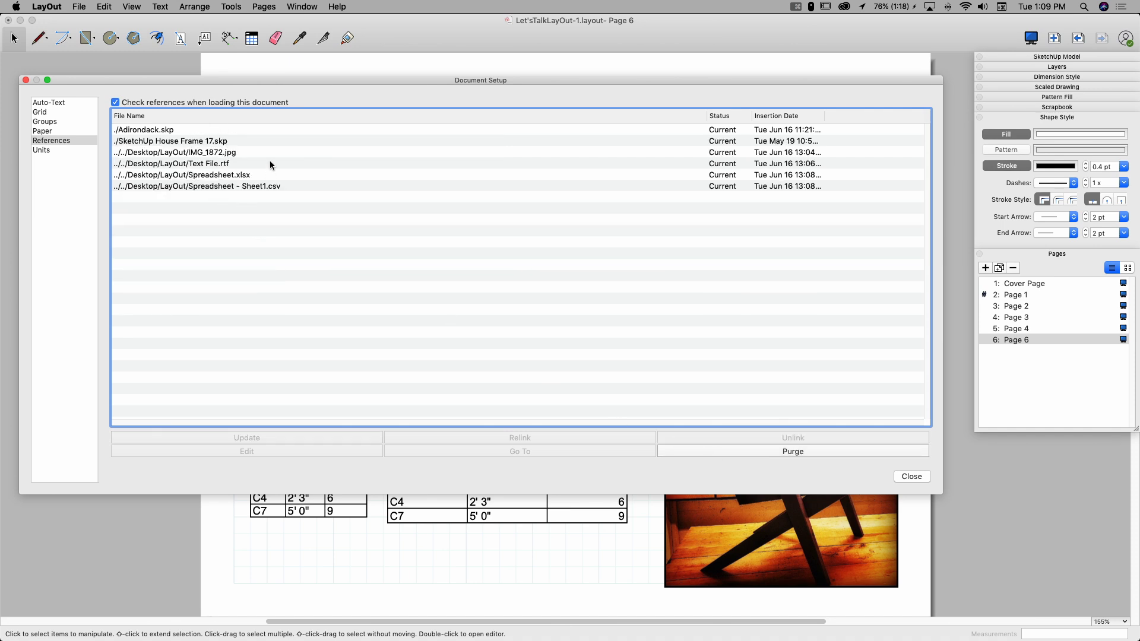
- Reopen Document Setup's references list and select the Text File.rtf link
click(906, 477)
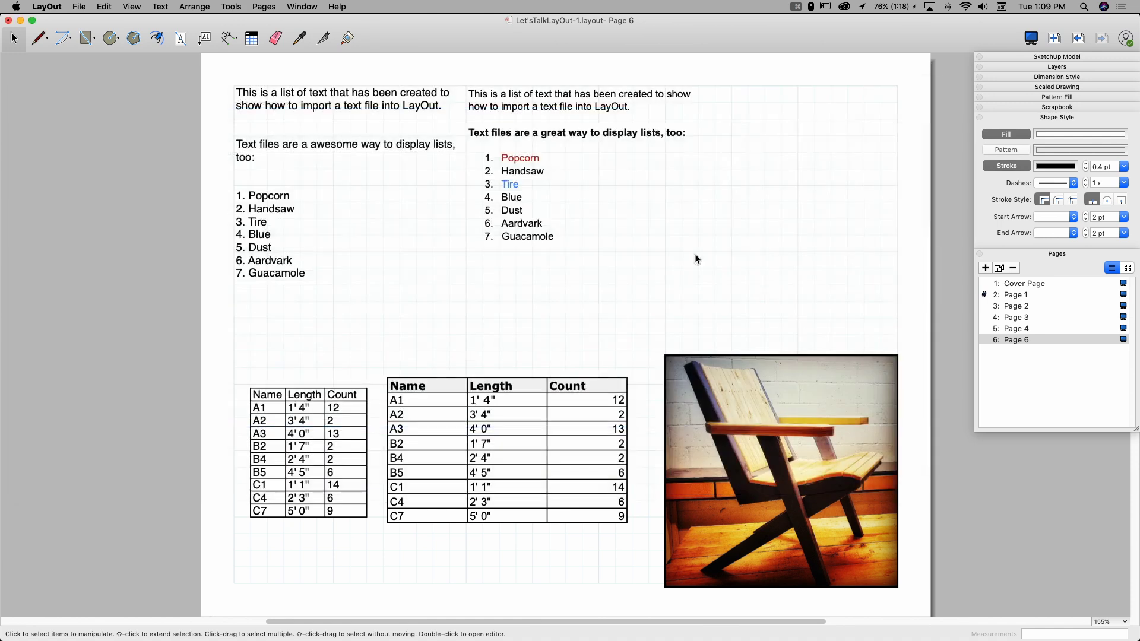
click(79, 7)
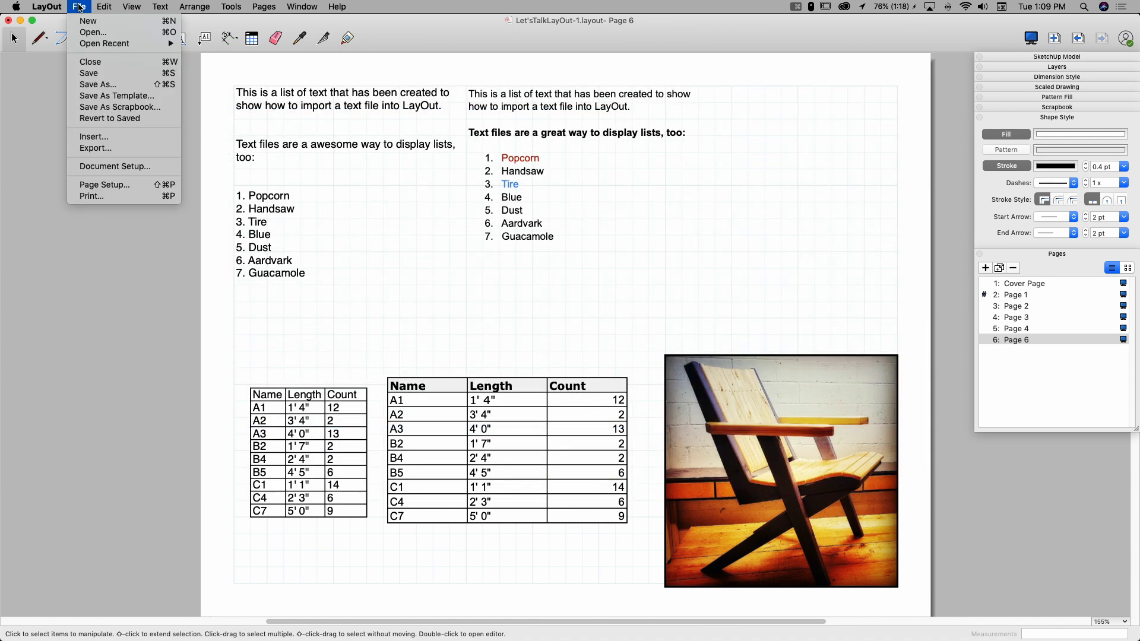
click(83, 168)
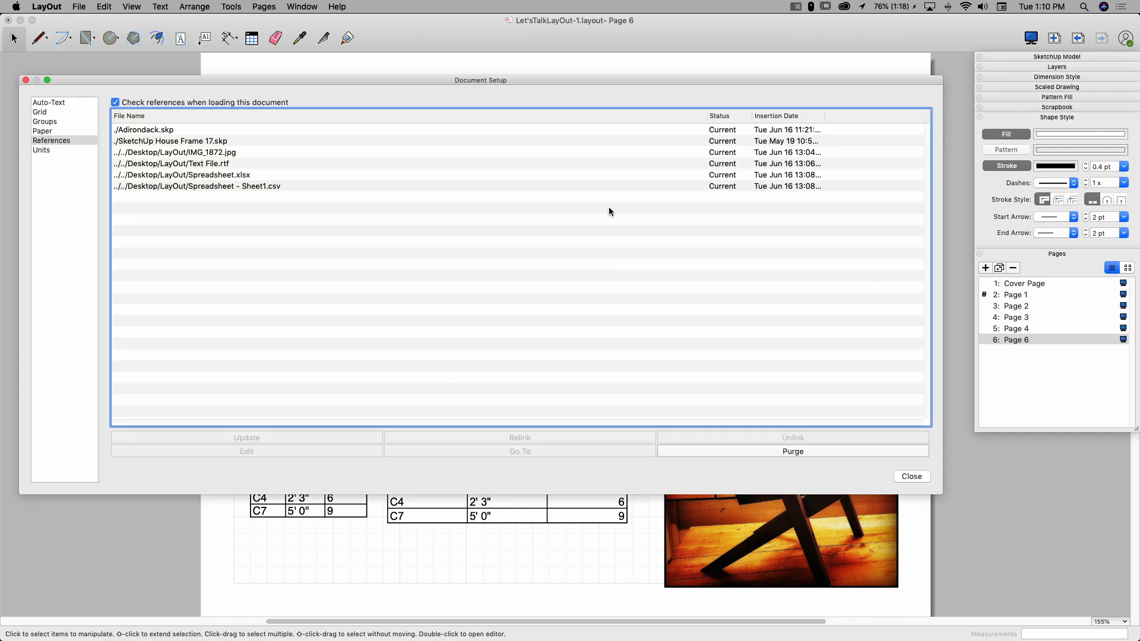
drag(392, 79, 394, 58)
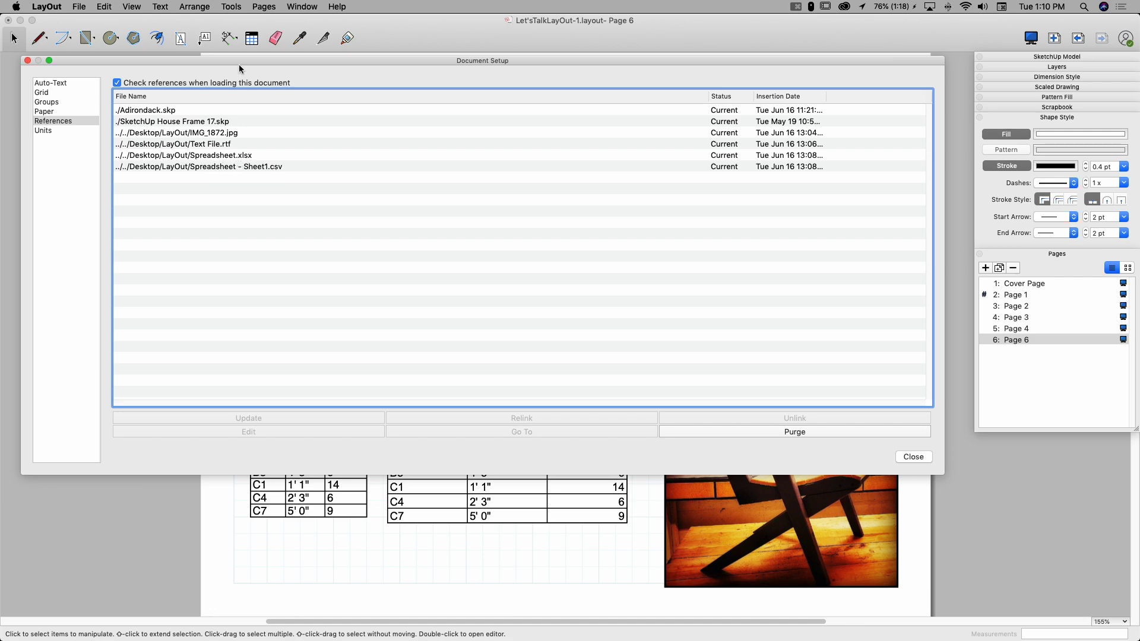
drag(241, 60, 218, 94)
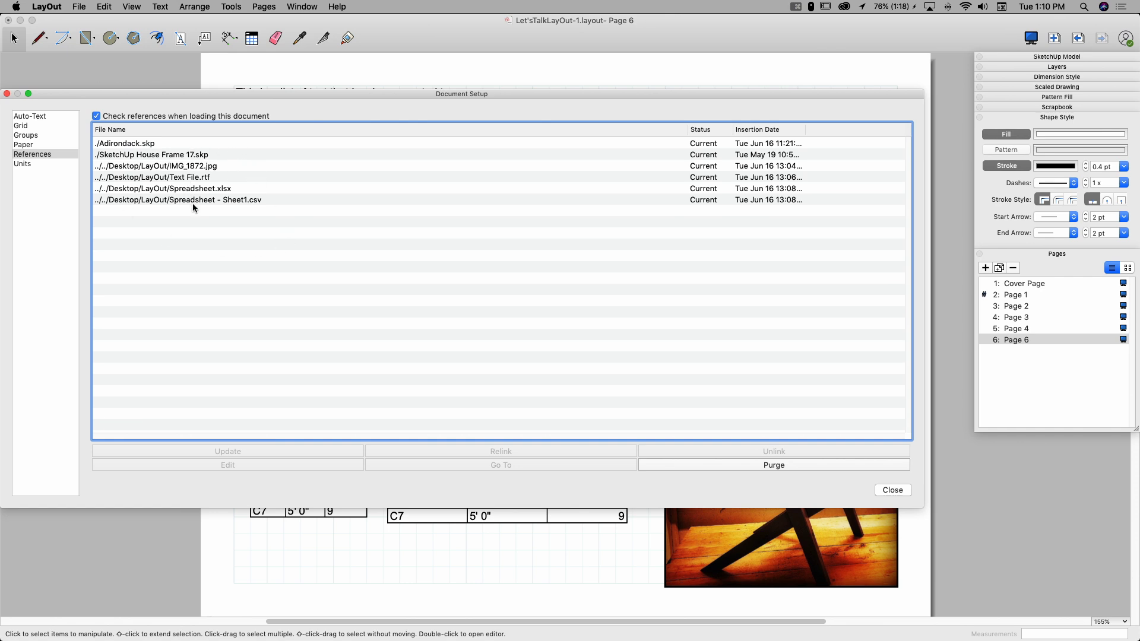
click(188, 178)
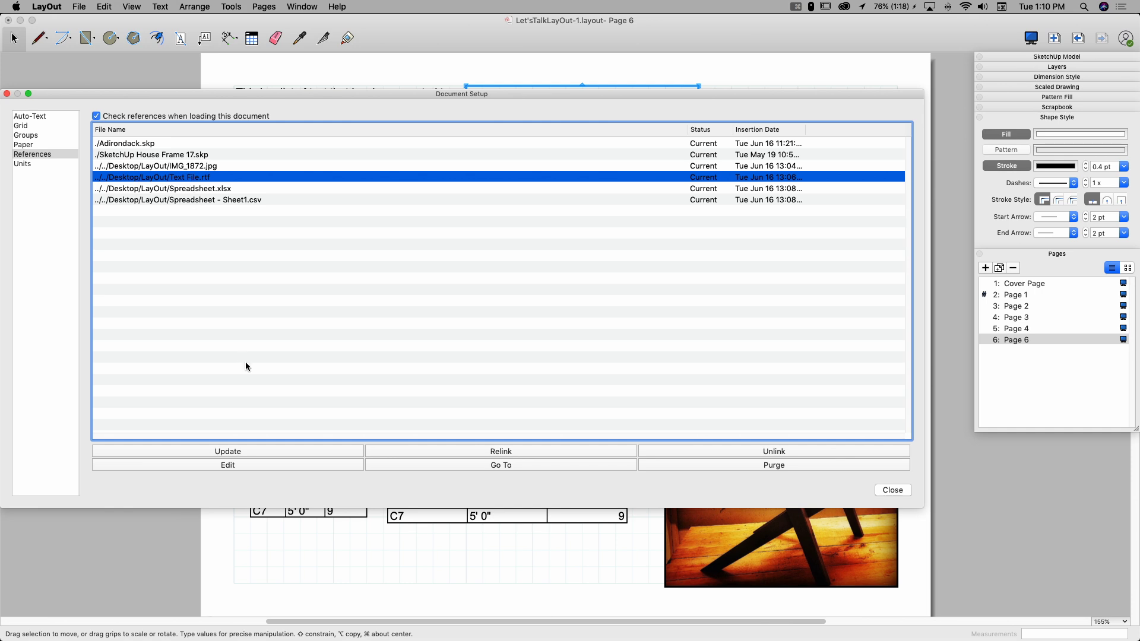
- Open Text File.rtf for editing in TextEdit
click(231, 466)
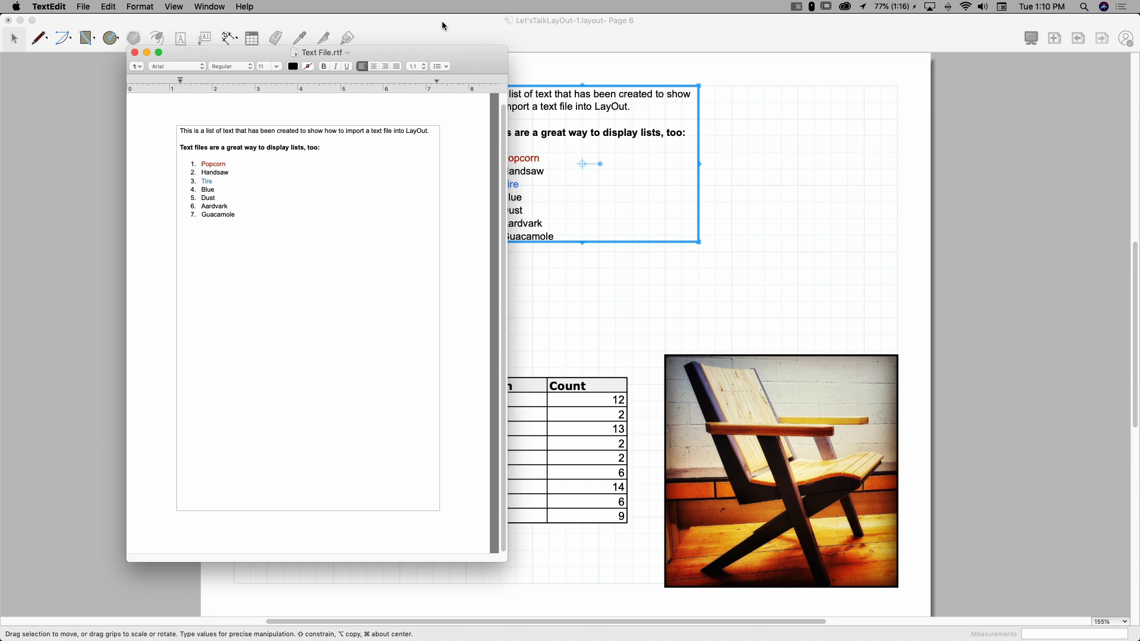
click(454, 22)
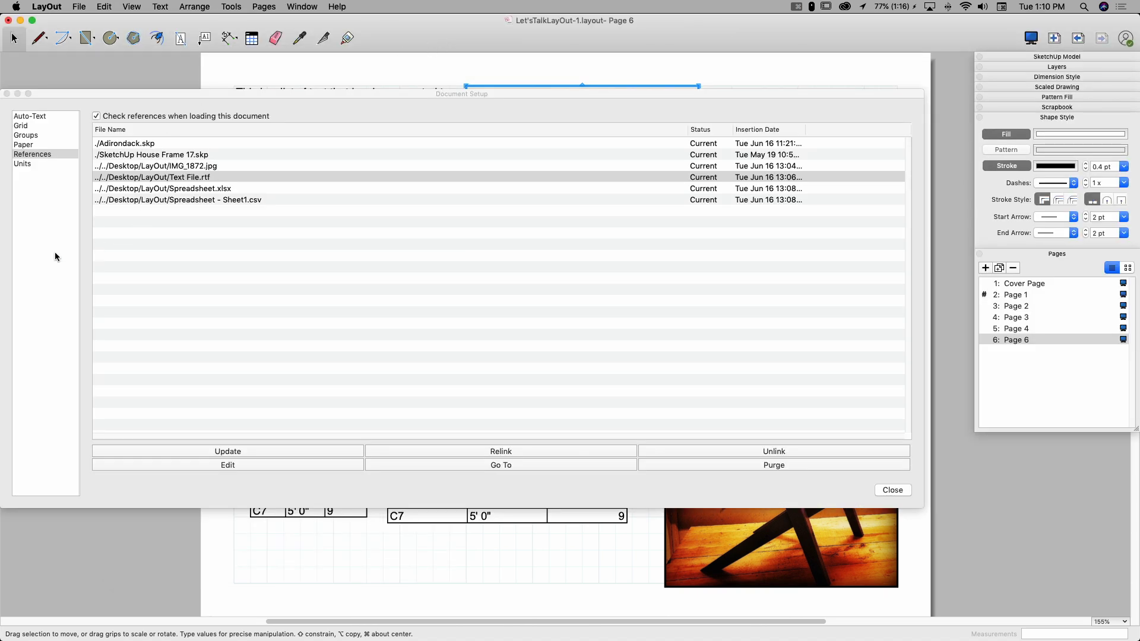
mouse_move(1, 270)
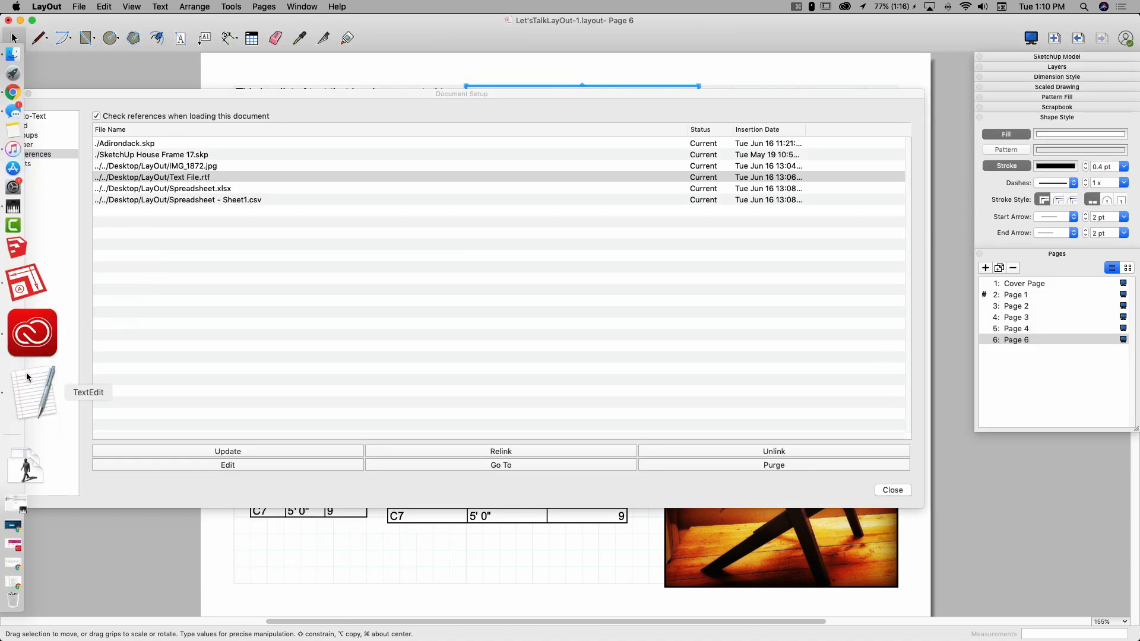
click(29, 385)
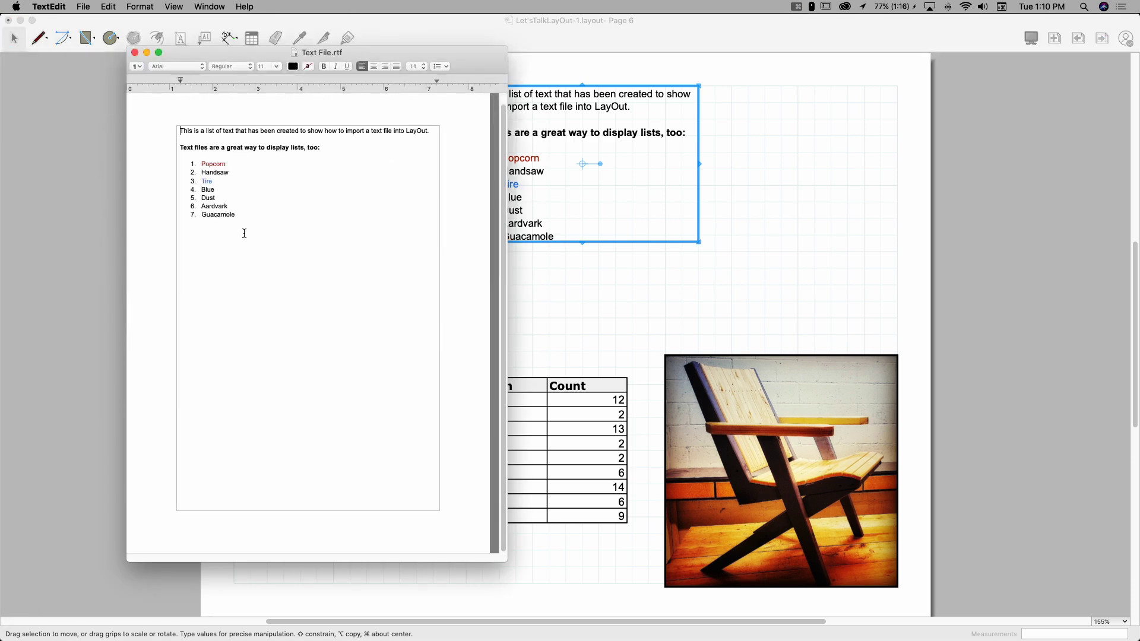
- Add an eighth numbered item below Guacamole, aligned with the list above
click(240, 215)
key(Return)
text(8. Bob Villa)
click(198, 222)
key(BackSpace)
key(Tab)
key(BackSpace)
click(276, 221)
- Save the edited Text File.rtf and close its window
click(84, 8)
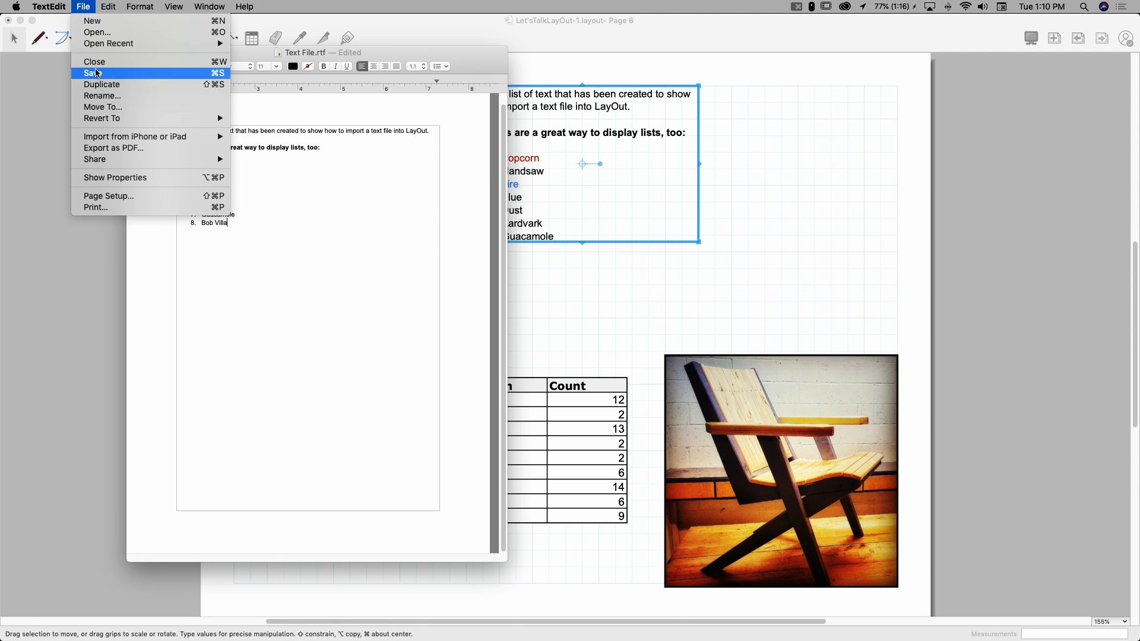
click(98, 74)
click(133, 53)
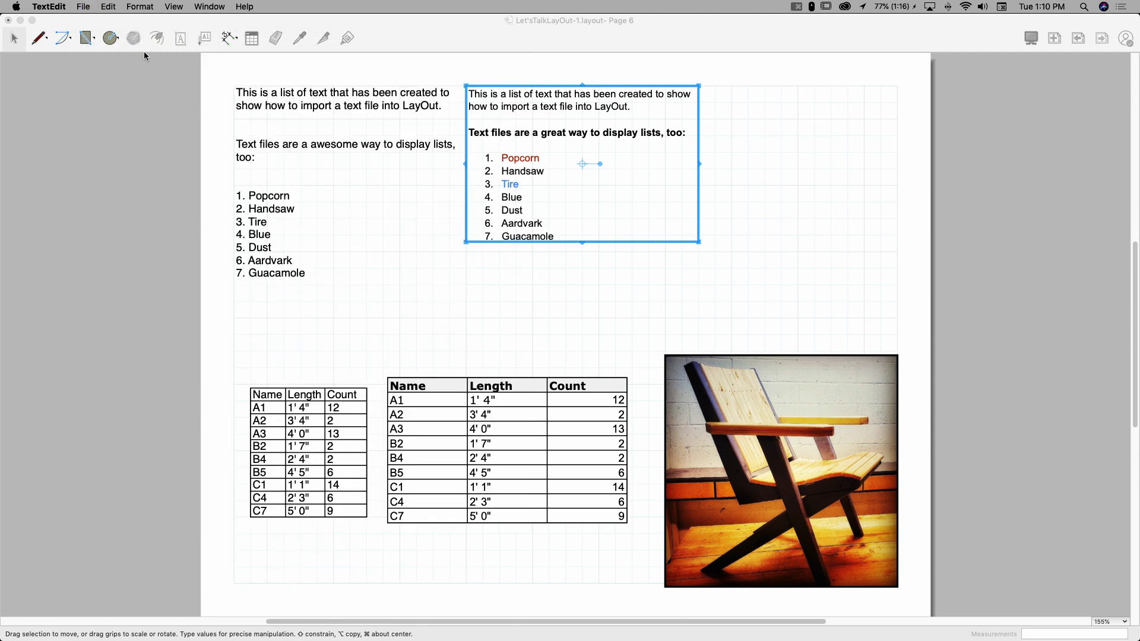
- Close Document Setup and stretch the RTF text box taller to fit eight items
click(582, 244)
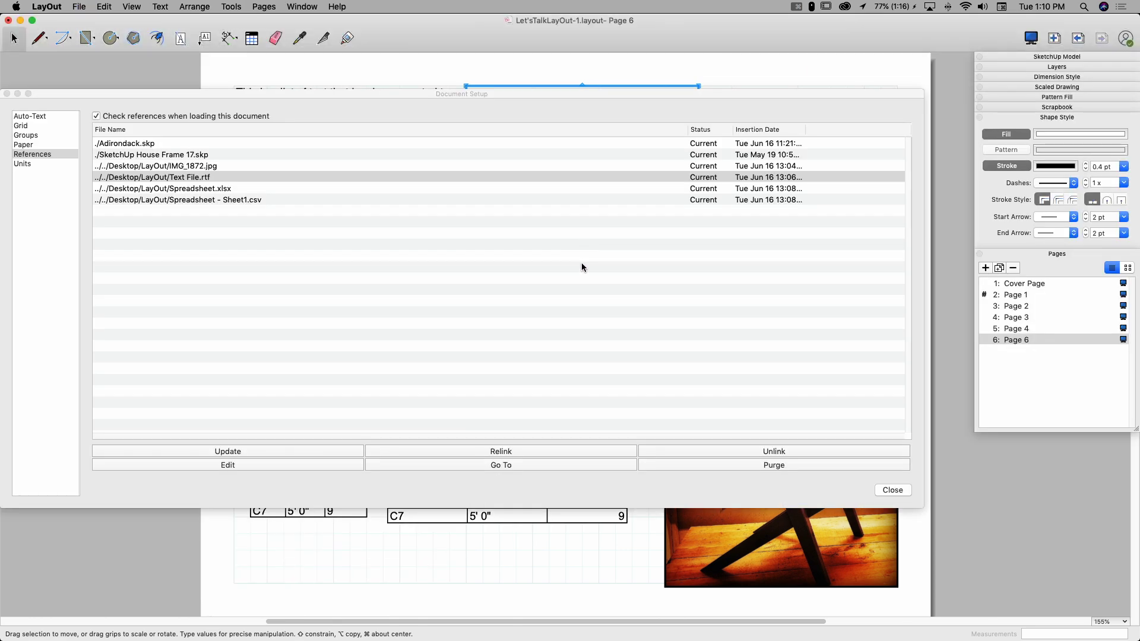
click(891, 490)
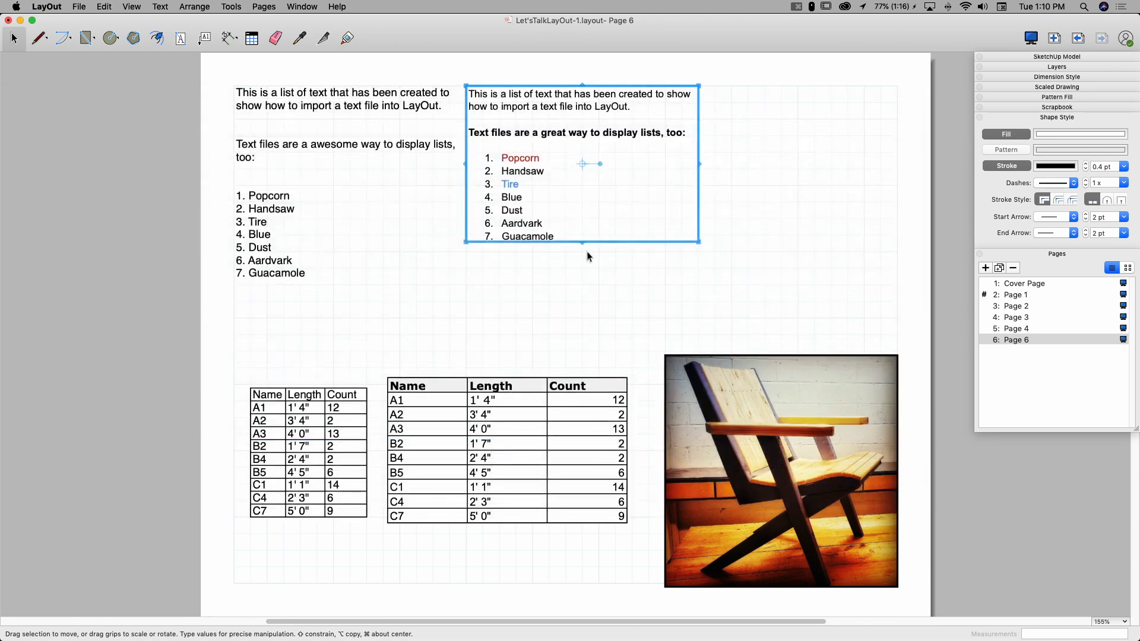
drag(584, 248, 584, 272)
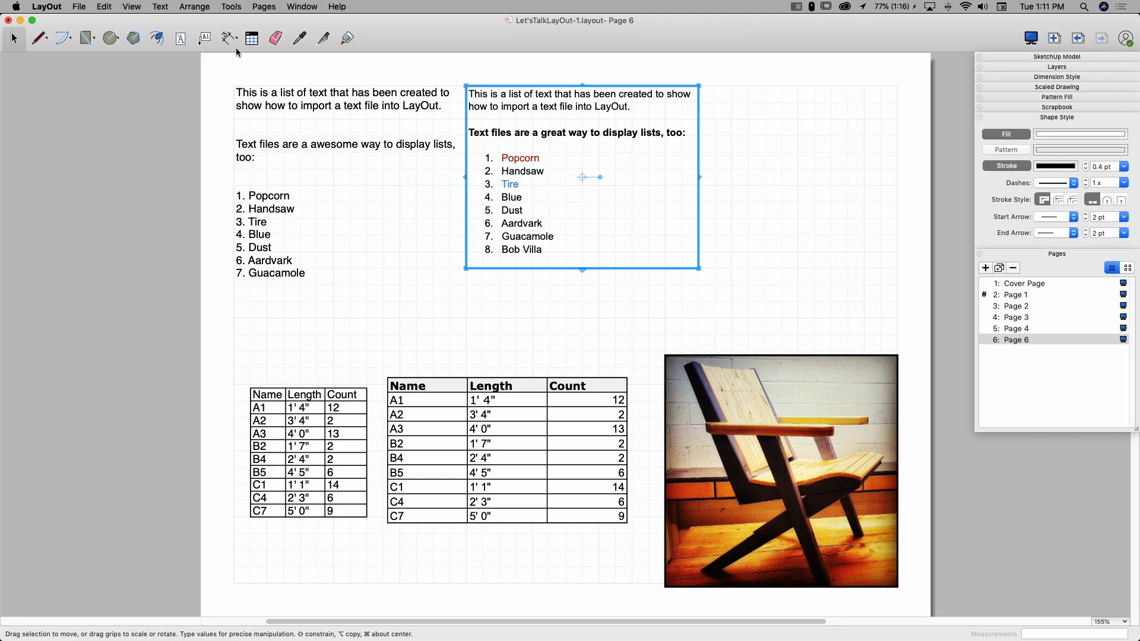
- Check the Document Setup references, selecting Spreadsheet.xlsx, then close the window
click(80, 7)
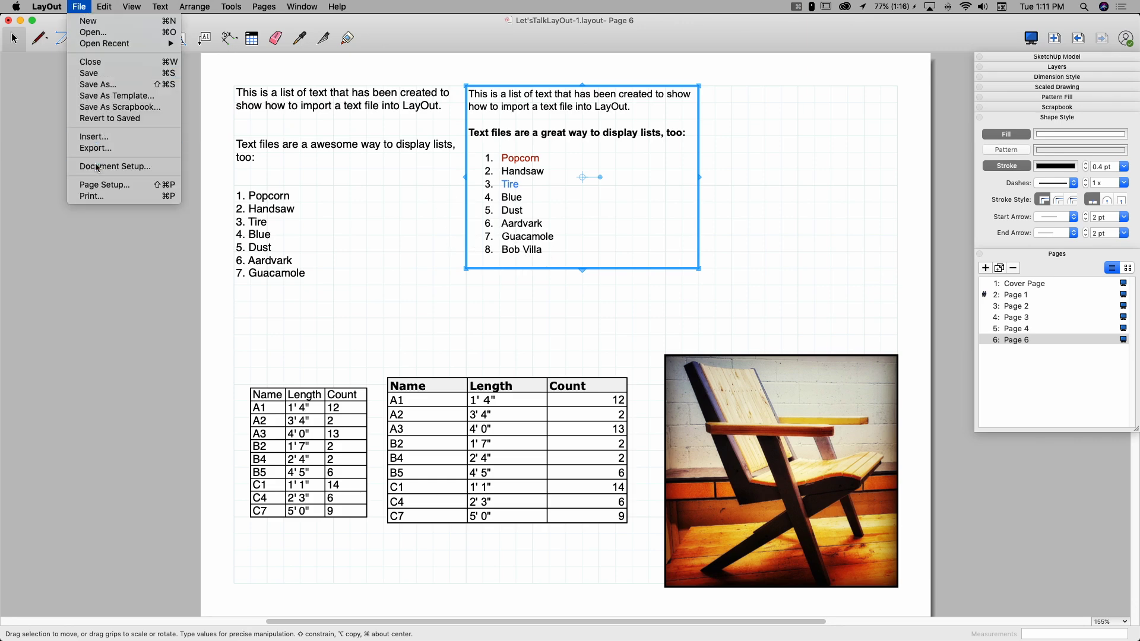
click(114, 166)
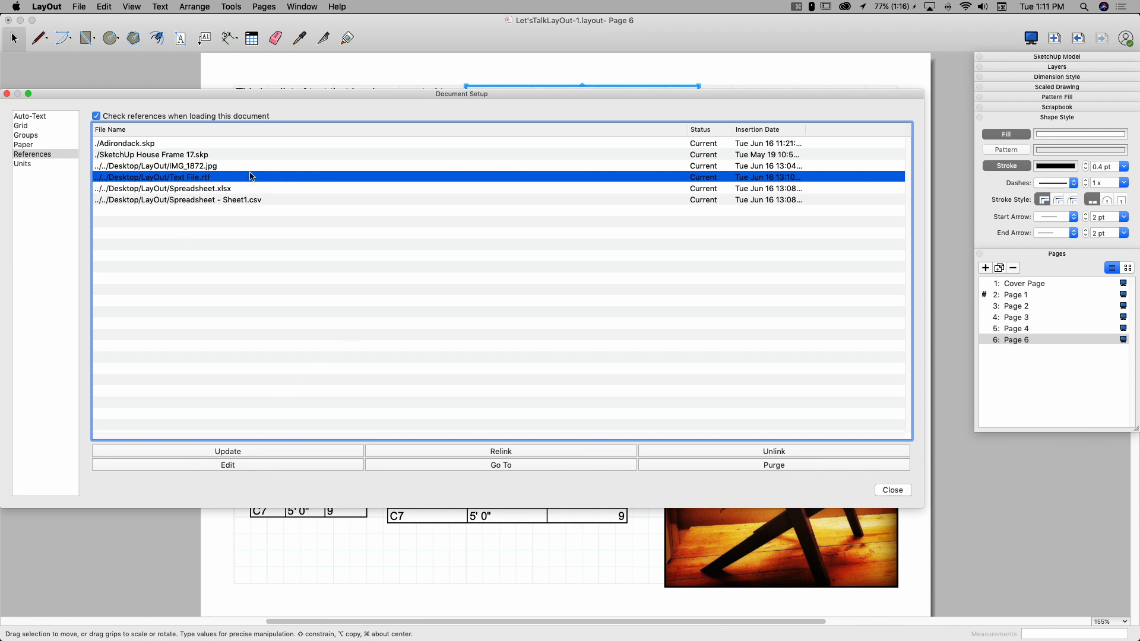
drag(268, 93, 315, 164)
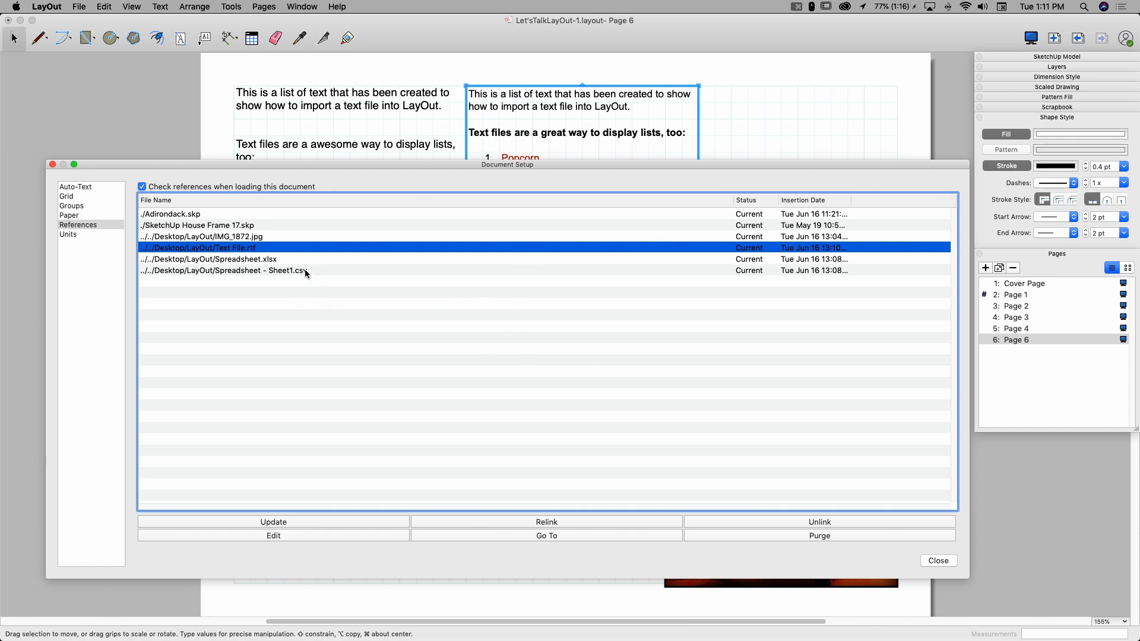
click(249, 259)
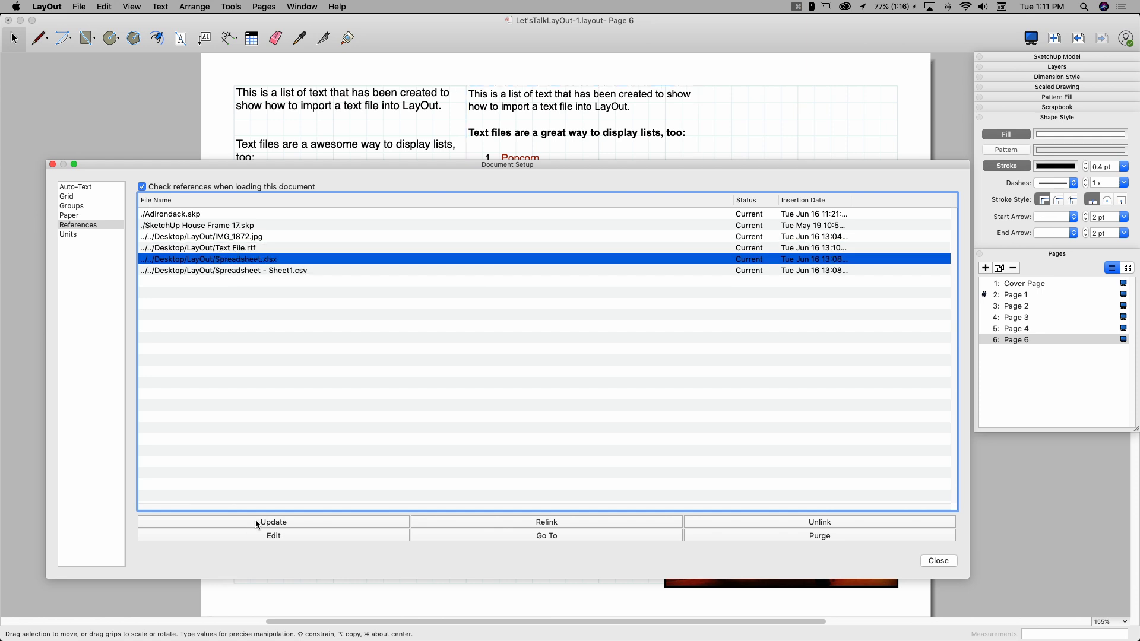
click(938, 561)
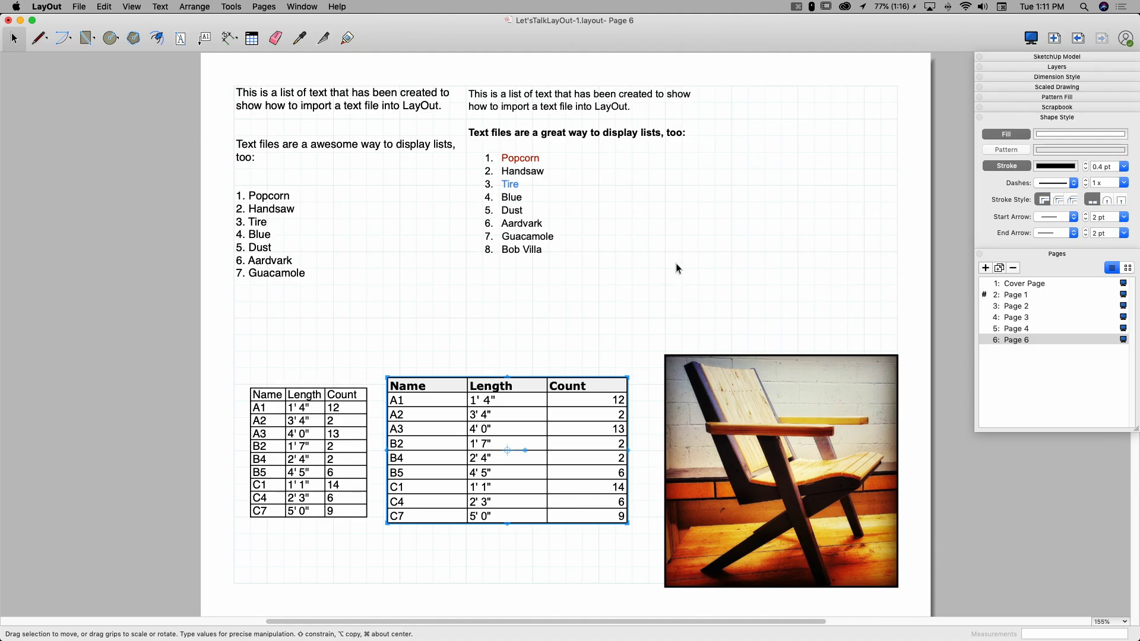